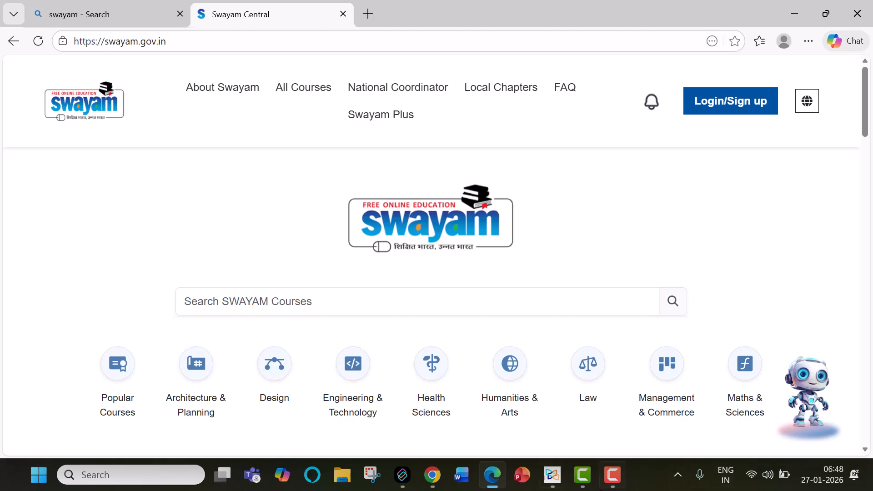
Switch to the PDF in Xodo and review the Marathi circular and the opening page of the Ph.D. coursework guidelines.
{"action": "left_click", "coordinate": [556, 489]}
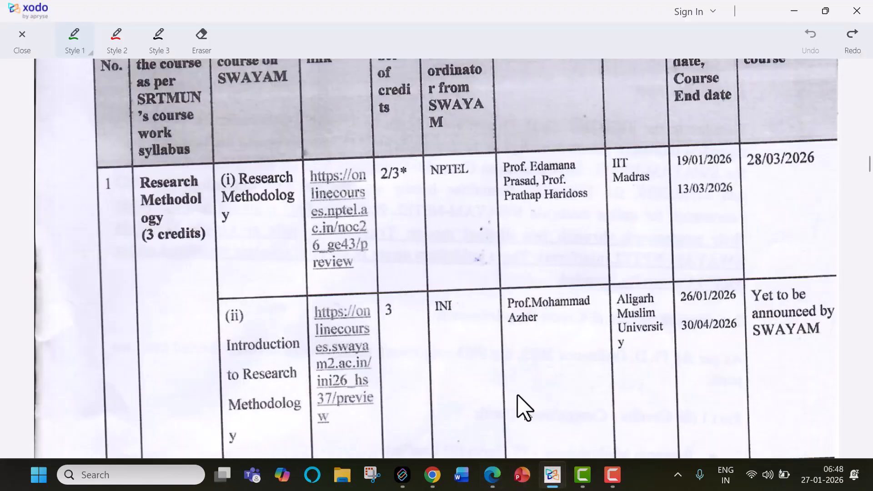
{"action": "scroll", "coordinate": [517, 400], "scroll_direction": "up", "scroll_amount": 4}
{"action": "scroll", "coordinate": [517, 399], "scroll_direction": "up", "scroll_amount": 5}
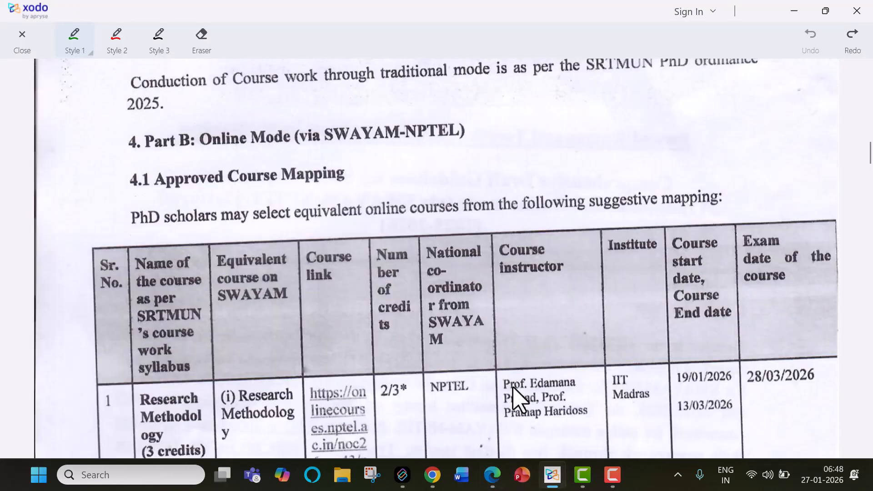
{"action": "scroll", "coordinate": [514, 388], "scroll_direction": "up", "scroll_amount": 10}
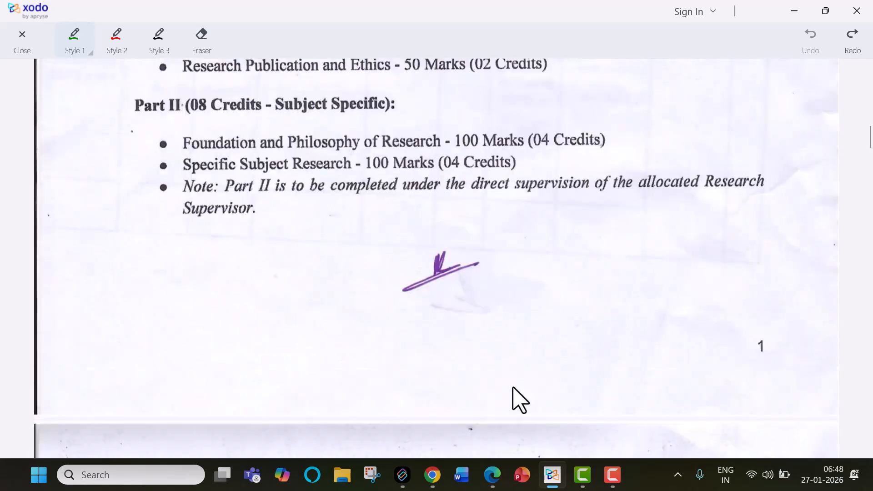
{"action": "scroll", "coordinate": [512, 388], "scroll_direction": "up", "scroll_amount": 10}
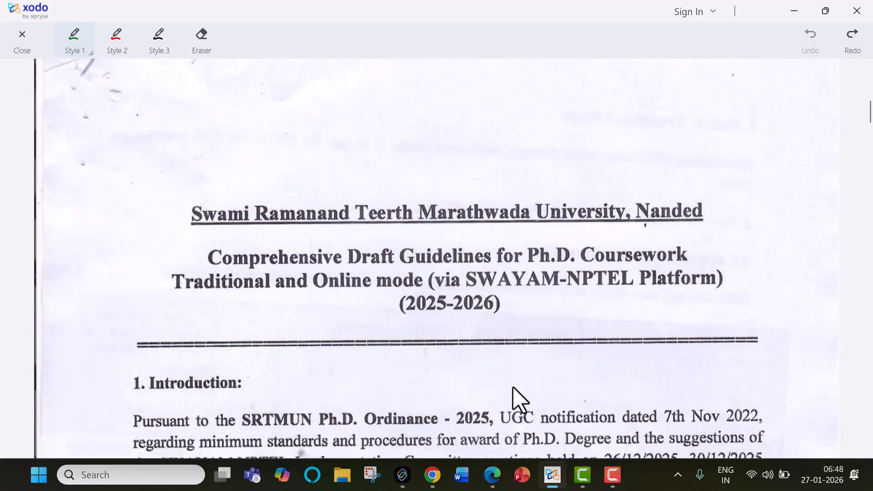
{"action": "scroll", "coordinate": [517, 400], "scroll_direction": "up", "scroll_amount": 8}
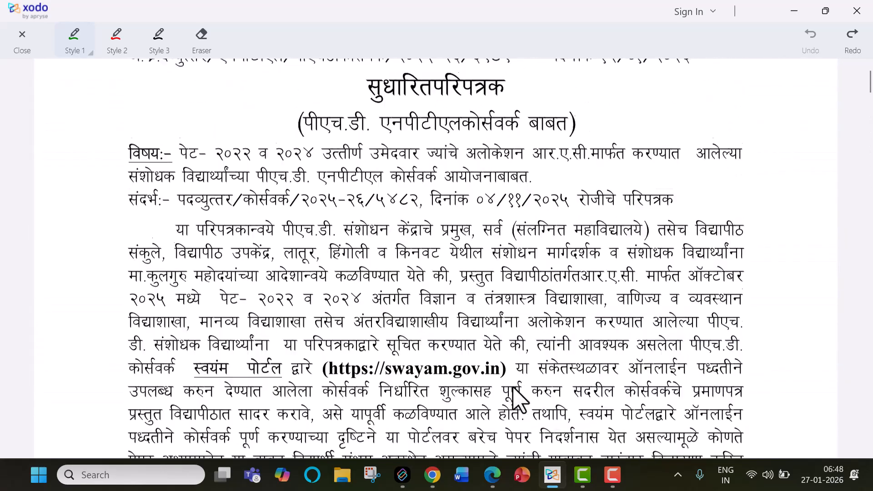
{"action": "scroll", "coordinate": [516, 400], "scroll_direction": "down", "scroll_amount": 1}
{"action": "scroll", "coordinate": [514, 388], "scroll_direction": "down", "scroll_amount": 10}
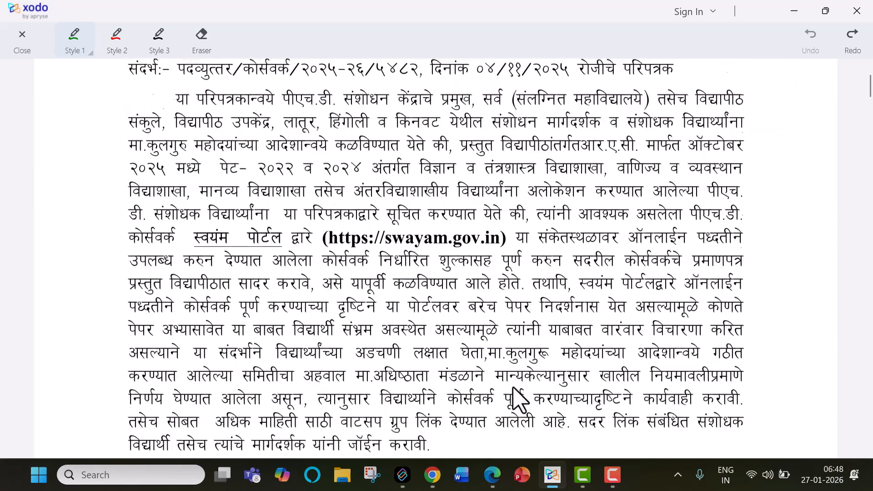
{"action": "scroll", "coordinate": [518, 401], "scroll_direction": "down", "scroll_amount": 12}
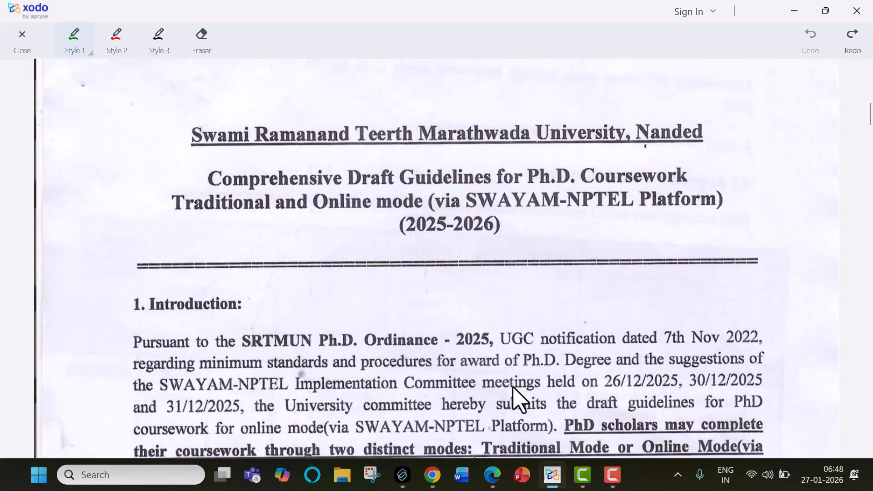
Read the approved SWAYAM-NPTEL course mapping table, from the Research Methodology options through Computer Application to Research Publication and Ethics.
{"action": "scroll", "coordinate": [513, 389], "scroll_direction": "down", "scroll_amount": 10}
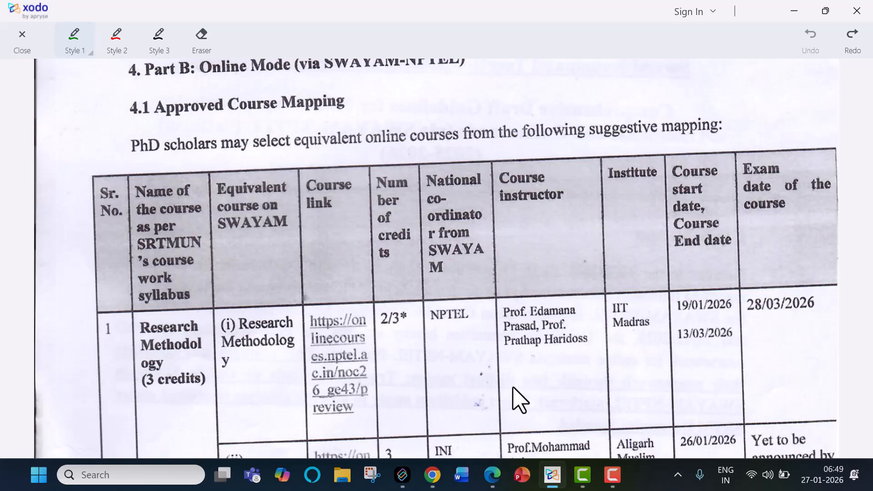
{"action": "scroll", "coordinate": [520, 400], "scroll_direction": "up", "scroll_amount": 3}
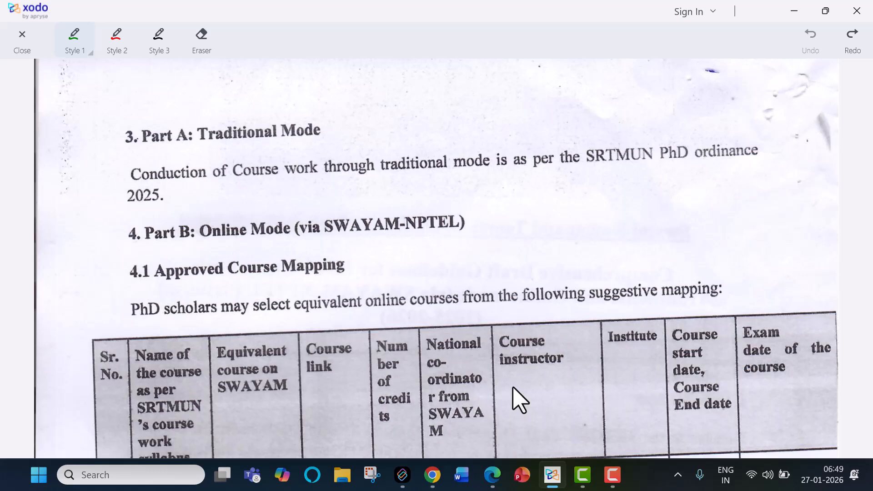
{"action": "scroll", "coordinate": [518, 400], "scroll_direction": "down", "scroll_amount": 3}
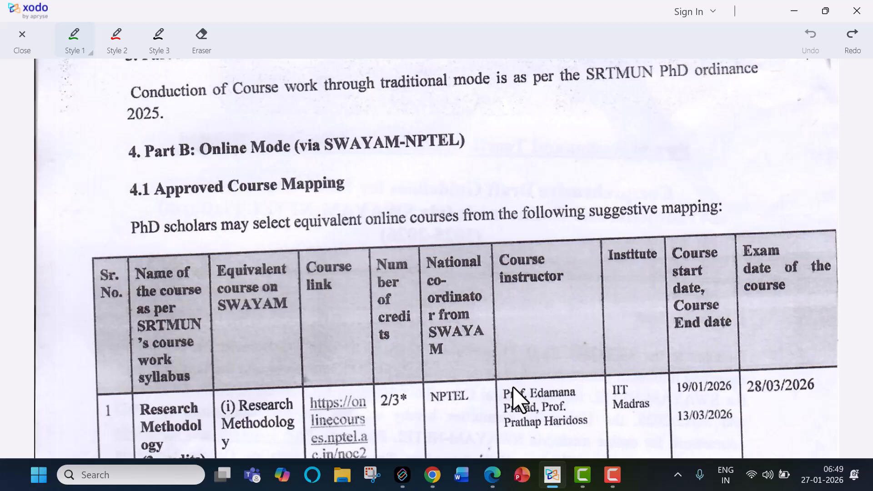
{"action": "scroll", "coordinate": [513, 388], "scroll_direction": "down", "scroll_amount": 3}
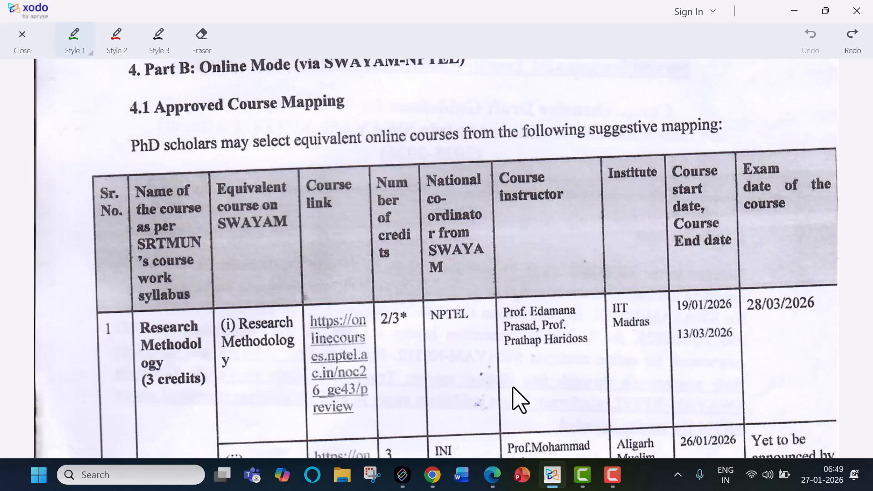
{"action": "scroll", "coordinate": [513, 388], "scroll_direction": "down", "scroll_amount": 12}
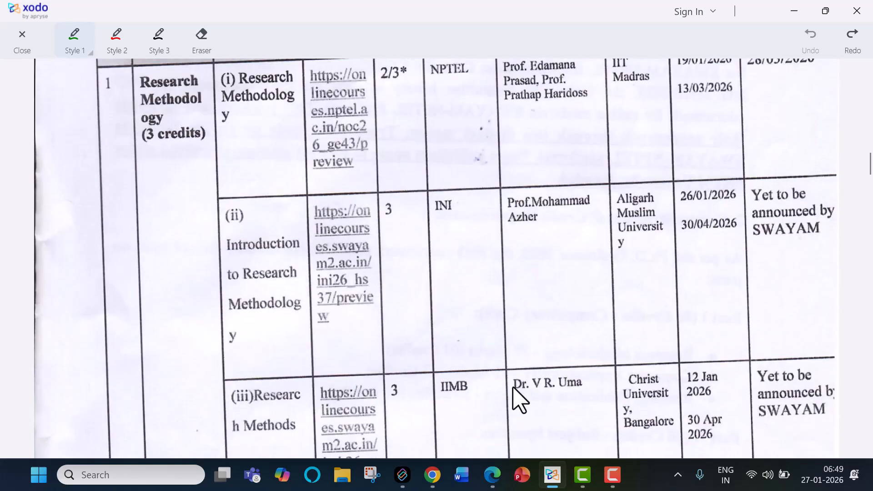
{"action": "scroll", "coordinate": [513, 388], "scroll_direction": "down", "scroll_amount": 13}
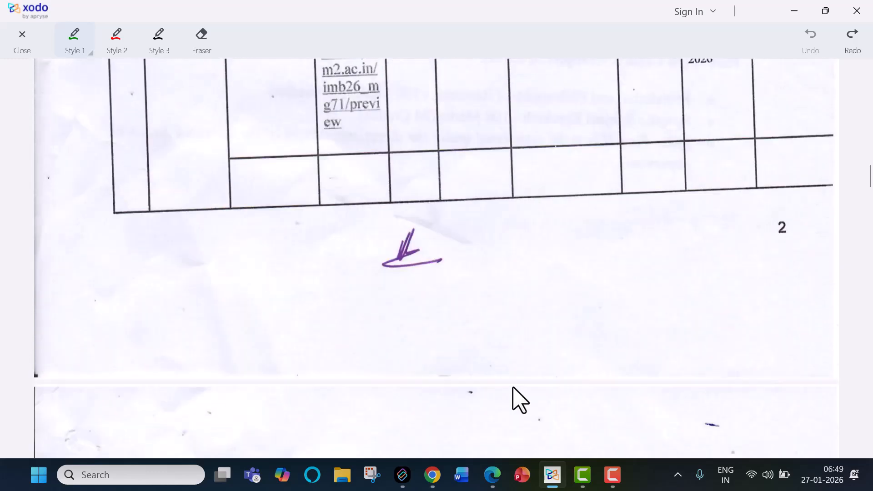
{"action": "scroll", "coordinate": [519, 399], "scroll_direction": "down", "scroll_amount": 14}
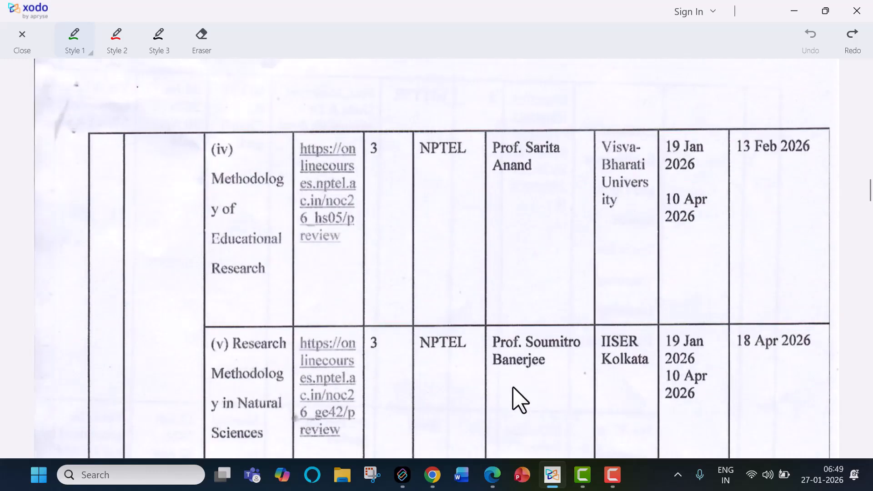
{"action": "scroll", "coordinate": [519, 399], "scroll_direction": "down", "scroll_amount": 3}
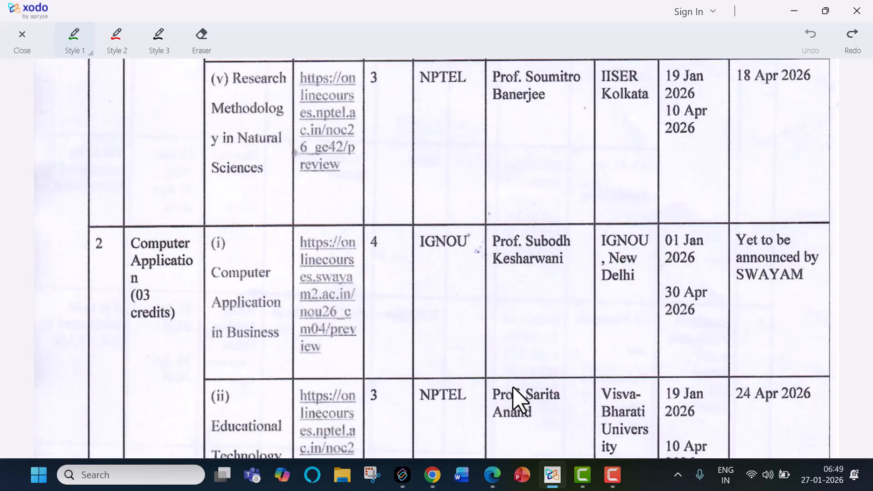
{"action": "scroll", "coordinate": [518, 399], "scroll_direction": "down", "scroll_amount": 17}
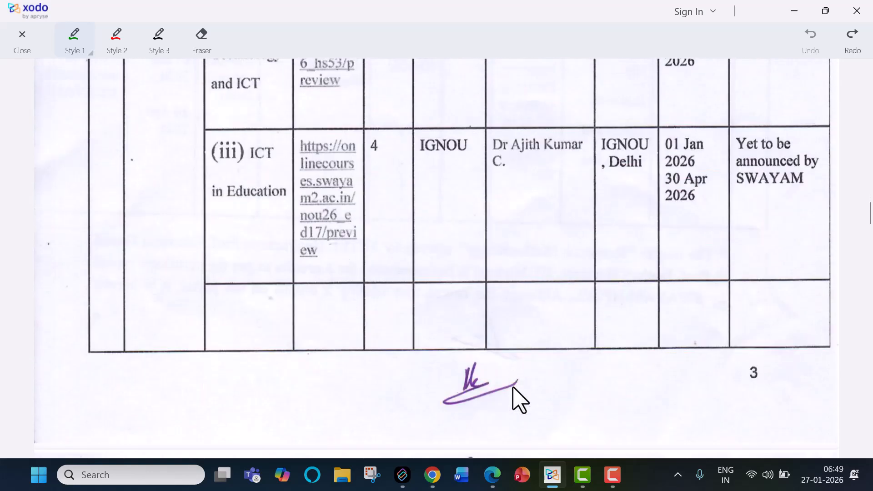
{"action": "scroll", "coordinate": [518, 400], "scroll_direction": "down", "scroll_amount": 15}
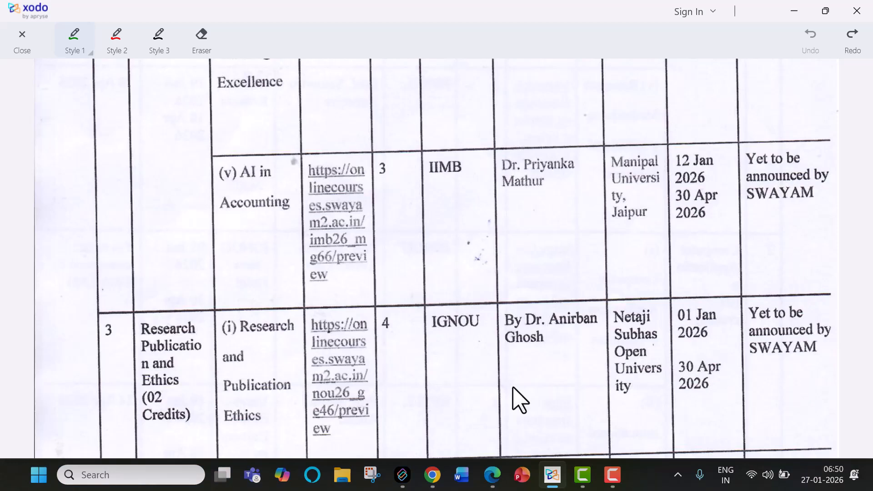
{"action": "scroll", "coordinate": [519, 399], "scroll_direction": "up", "scroll_amount": 2}
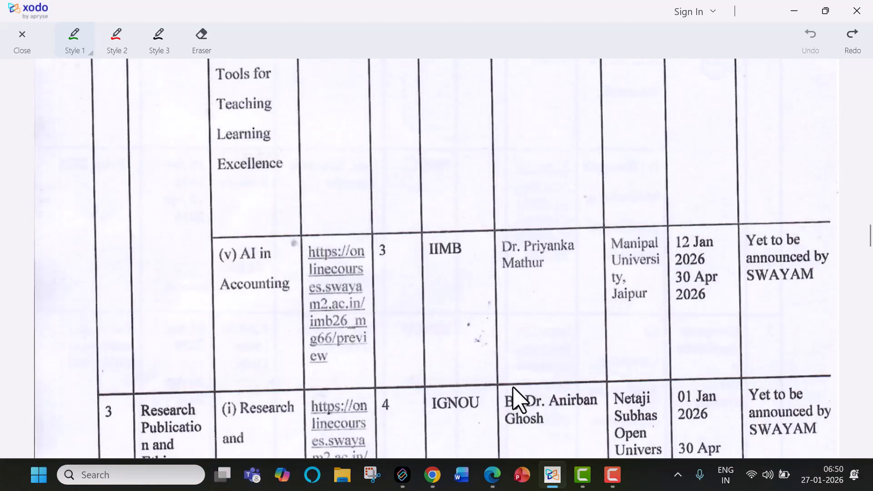
{"action": "scroll", "coordinate": [518, 399], "scroll_direction": "up", "scroll_amount": 2}
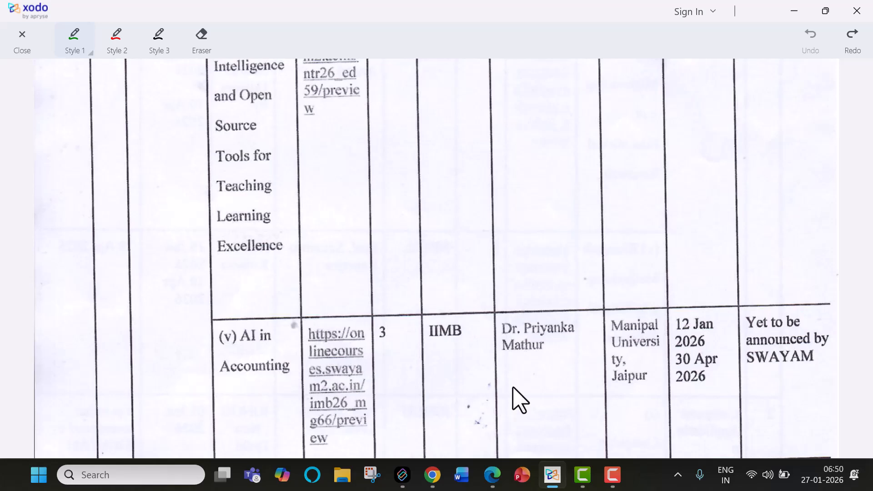
{"action": "scroll", "coordinate": [518, 400], "scroll_direction": "up", "scroll_amount": 7}
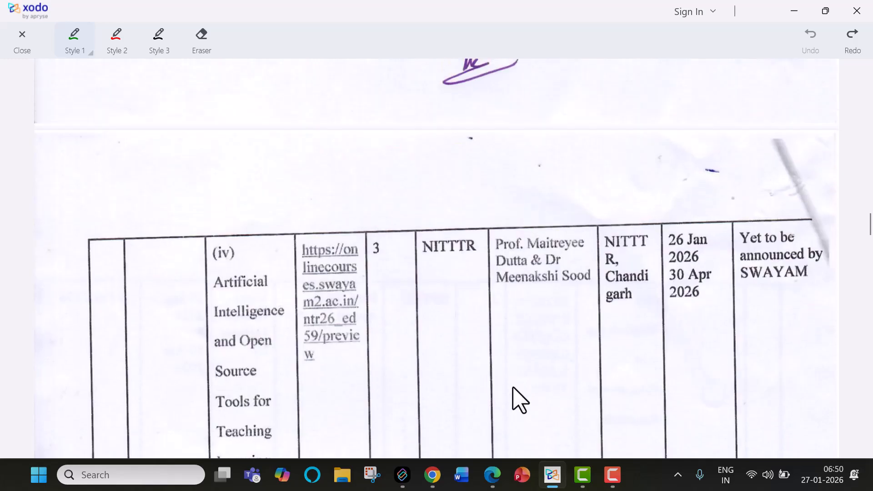
{"action": "scroll", "coordinate": [519, 399], "scroll_direction": "up", "scroll_amount": 14}
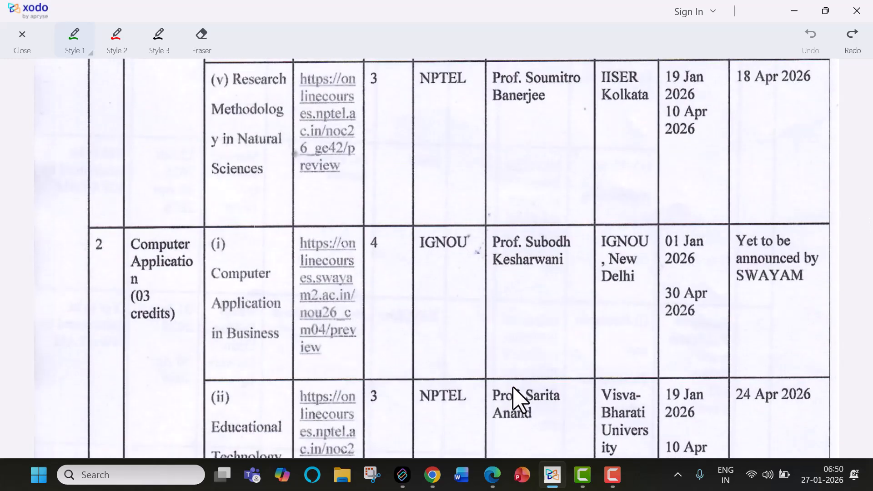
{"action": "scroll", "coordinate": [519, 399], "scroll_direction": "up", "scroll_amount": 10}
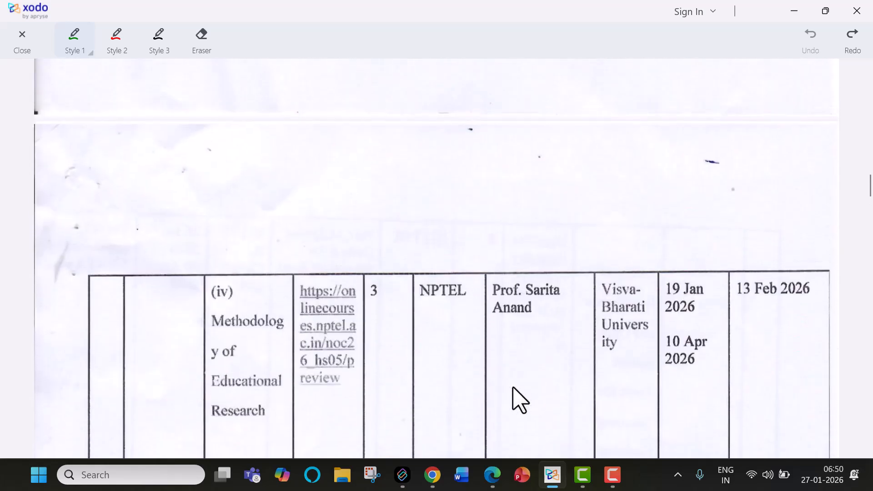
{"action": "scroll", "coordinate": [518, 400], "scroll_direction": "up", "scroll_amount": 13}
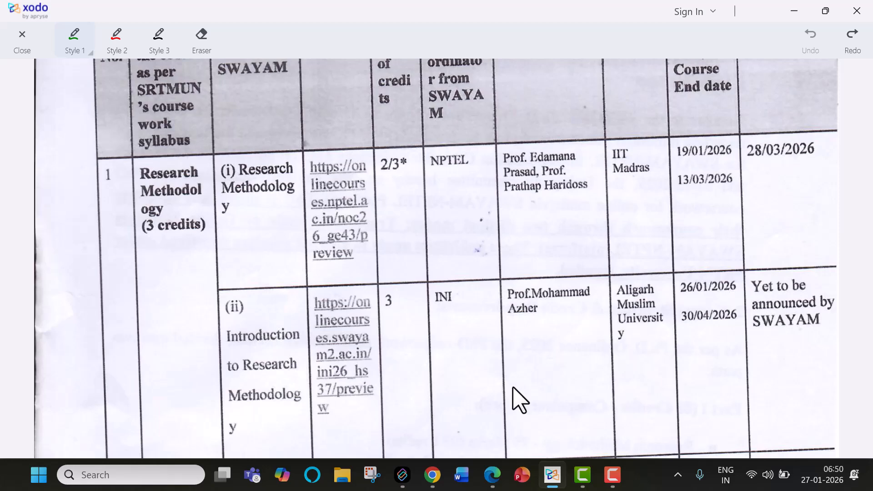
Show the PDF in full screen and activate the Ink annotation tool with the green Style 1 pen.
{"action": "left_click", "coordinate": [596, 315]}
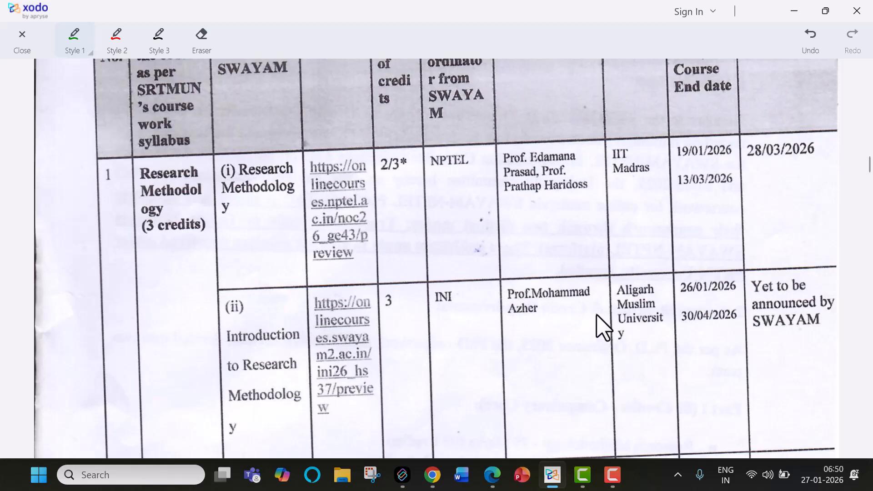
{"action": "right_click", "coordinate": [599, 191]}
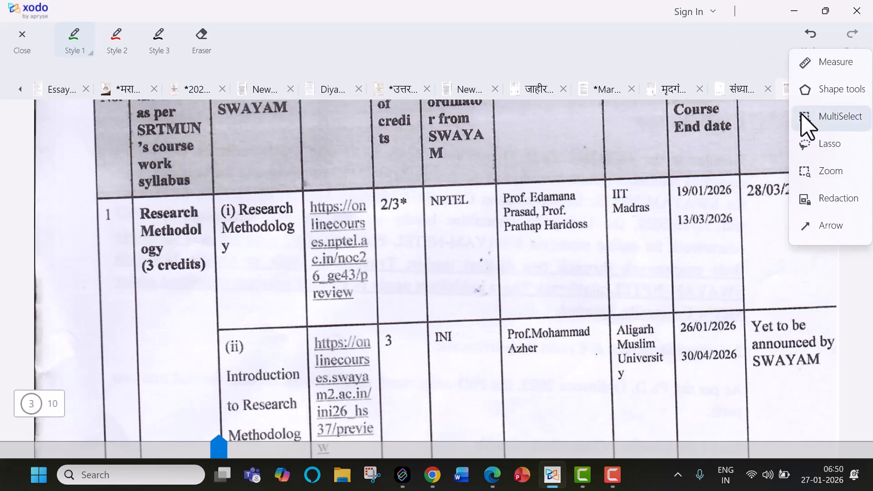
{"action": "left_click", "coordinate": [821, 44]}
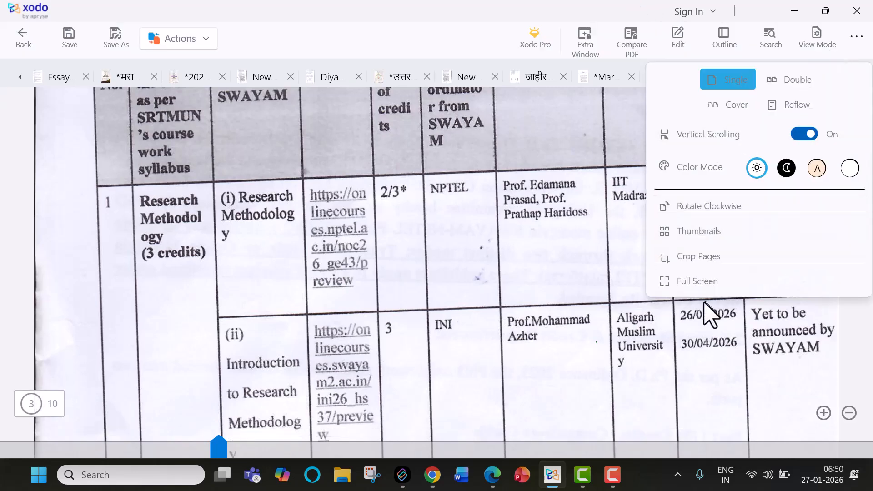
{"action": "left_click", "coordinate": [704, 285]}
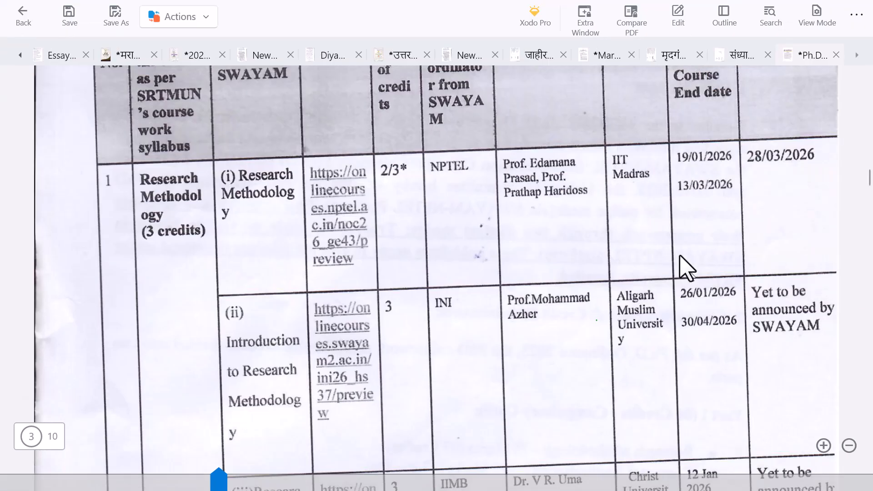
{"action": "left_click", "coordinate": [675, 21]}
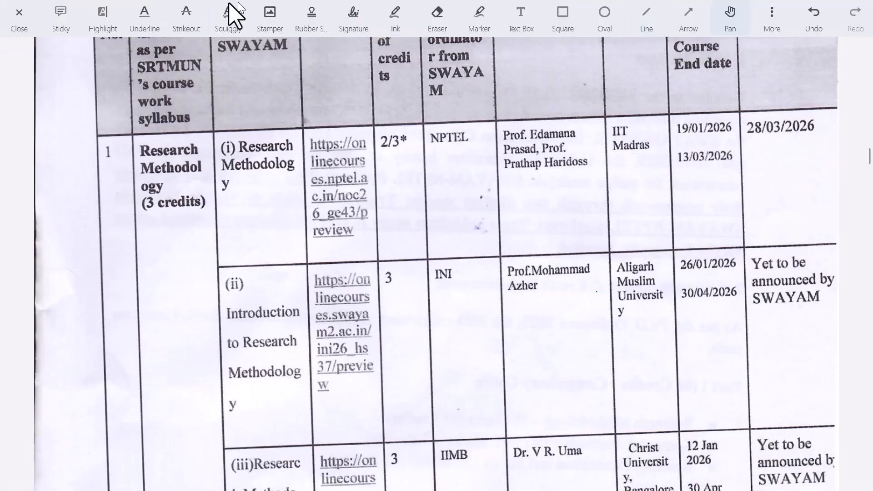
{"action": "left_click", "coordinate": [399, 25]}
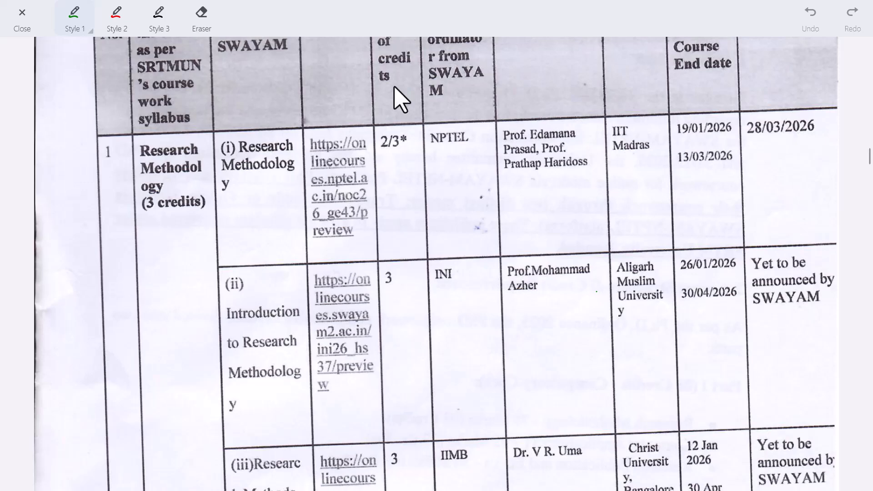
In green ink, tick Research Methodology in row 1 and option (ii) Introduction to Research Methodology, and circle option (ii)'s instructor.
{"action": "left_click_drag", "start_coordinate": [84, 166], "coordinate": [150, 139]}
{"action": "scroll", "coordinate": [400, 99], "scroll_direction": "down", "scroll_amount": 3}
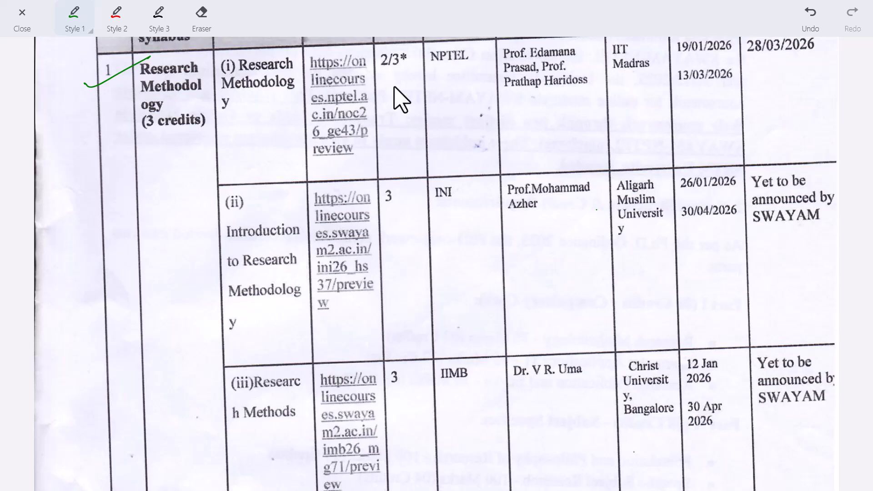
{"action": "left_click_drag", "start_coordinate": [237, 222], "coordinate": [287, 198]}
{"action": "mouse_move", "coordinate": [503, 190]}
{"action": "left_mouse_down"}
{"action": "mouse_move", "coordinate": [610, 206]}
{"action": "mouse_move", "coordinate": [495, 192]}
{"action": "left_mouse_up"}
Tick option (iii) Research Methods in green ink and mark its course instructor.
{"action": "scroll", "coordinate": [400, 100], "scroll_direction": "down", "scroll_amount": 2}
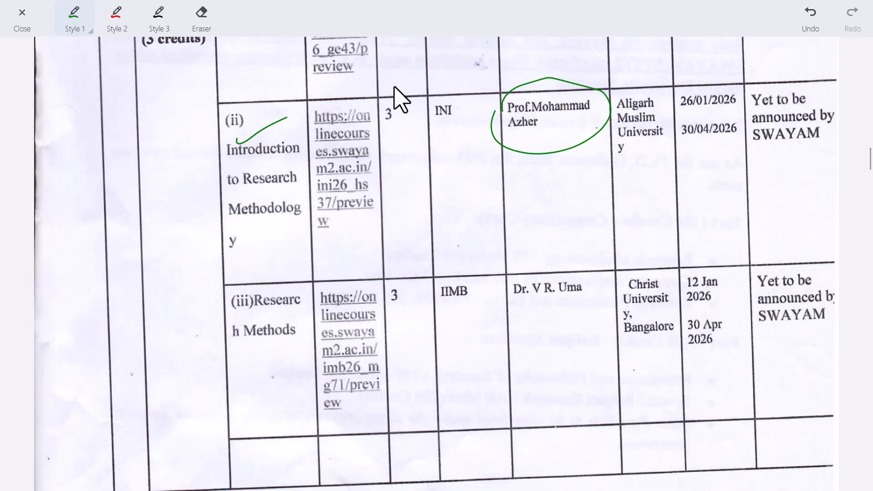
{"action": "scroll", "coordinate": [400, 100], "scroll_direction": "down", "scroll_amount": 2}
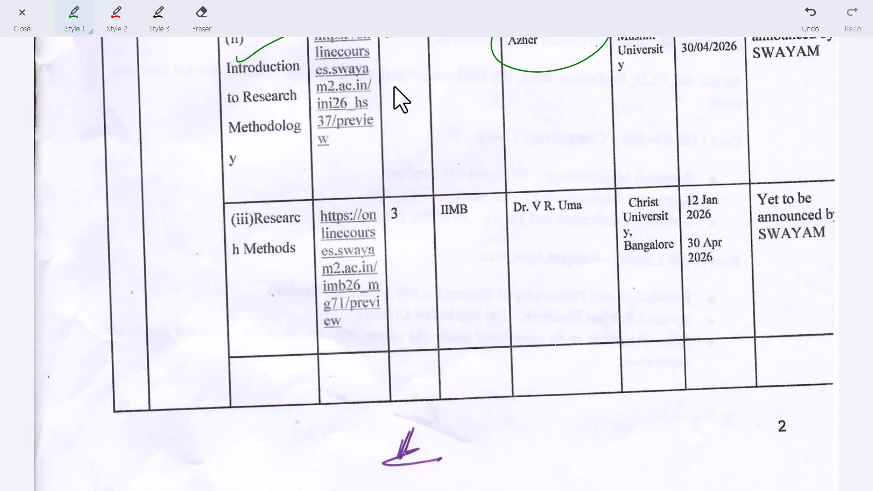
{"action": "left_click_drag", "start_coordinate": [245, 257], "coordinate": [335, 225]}
{"action": "mouse_move", "coordinate": [551, 194]}
{"action": "left_mouse_down"}
{"action": "mouse_move", "coordinate": [591, 201]}
{"action": "mouse_move", "coordinate": [589, 186]}
{"action": "left_mouse_up"}
Tick options (iv) Methodology of Educational Research and (v) Research Methodology in Natural Sciences in green ink.
{"action": "scroll", "coordinate": [400, 100], "scroll_direction": "down", "scroll_amount": 5}
{"action": "scroll", "coordinate": [400, 98], "scroll_direction": "down", "scroll_amount": 7}
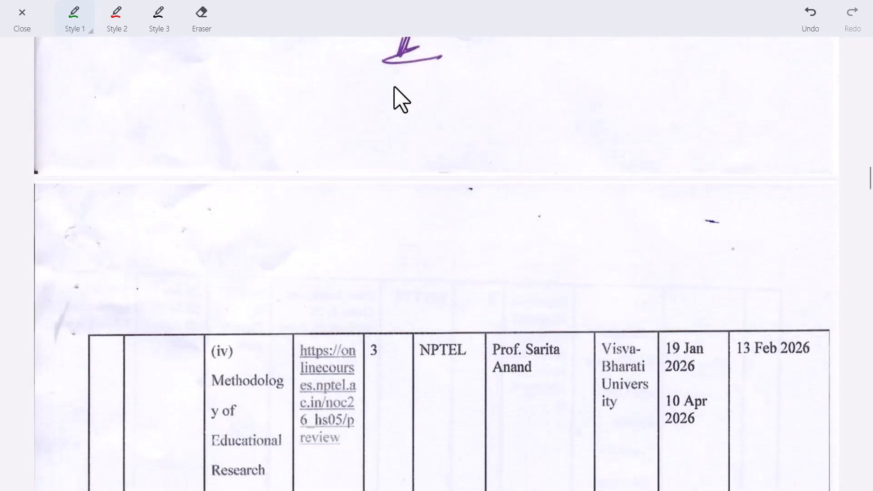
{"action": "left_click_drag", "start_coordinate": [233, 364], "coordinate": [293, 321]}
{"action": "scroll", "coordinate": [401, 97], "scroll_direction": "down", "scroll_amount": 4}
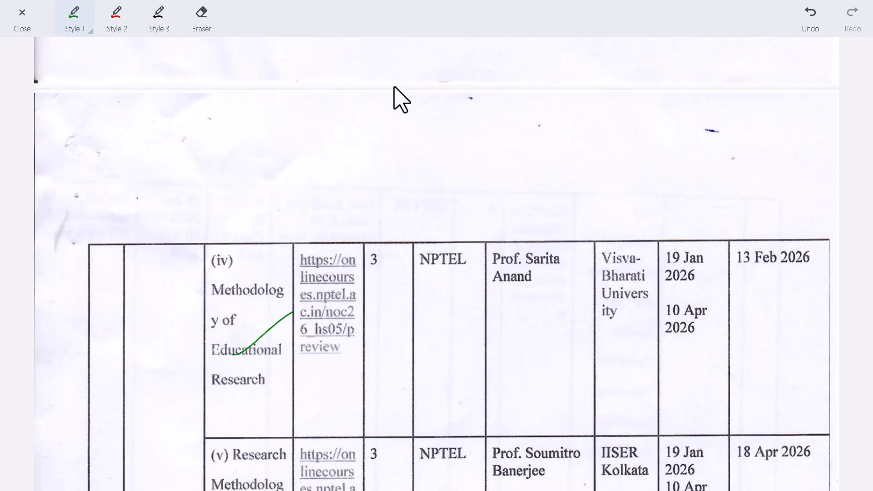
{"action": "left_click_drag", "start_coordinate": [212, 362], "coordinate": [302, 320]}
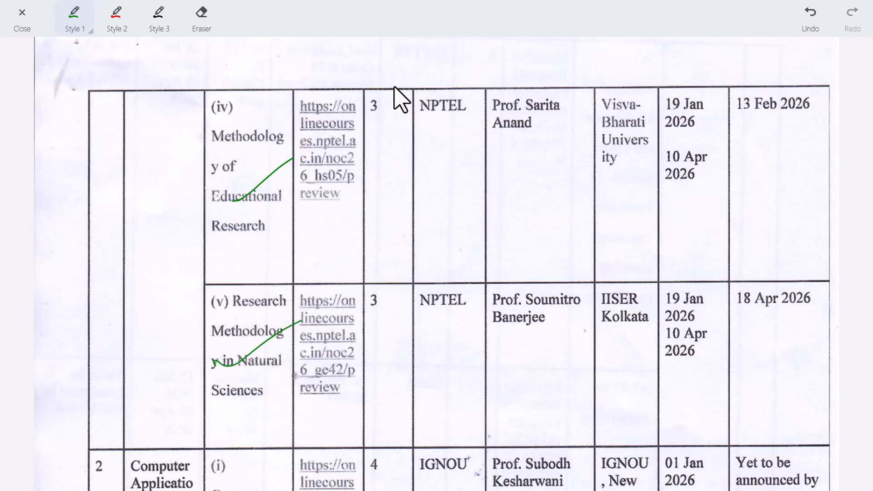
Review the Research Methodology options (i) to (v) in row 1, including their coordinators, credits and course dates.
{"action": "scroll", "coordinate": [401, 98], "scroll_direction": "up", "scroll_amount": 4}
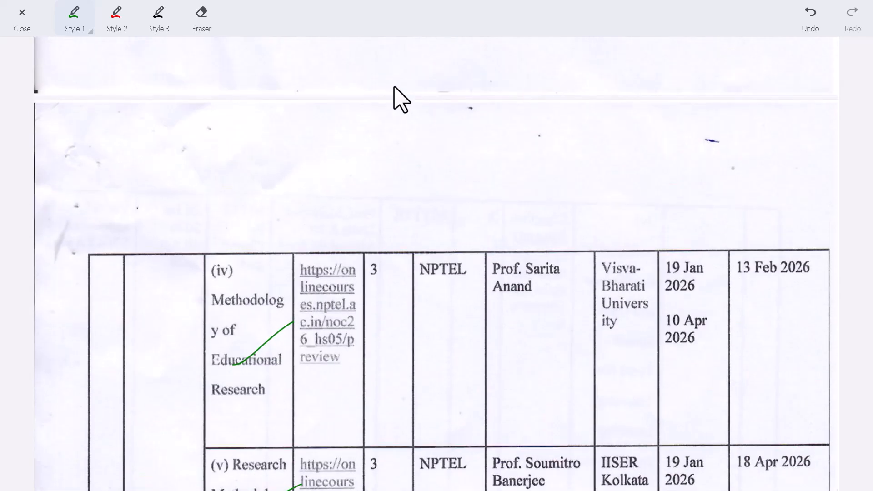
{"action": "scroll", "coordinate": [401, 98], "scroll_direction": "up", "scroll_amount": 12}
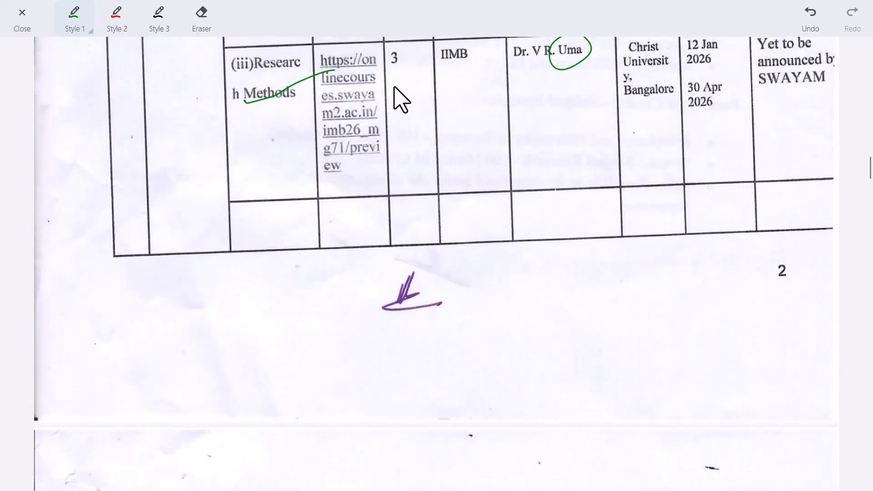
{"action": "scroll", "coordinate": [400, 97], "scroll_direction": "up", "scroll_amount": 6}
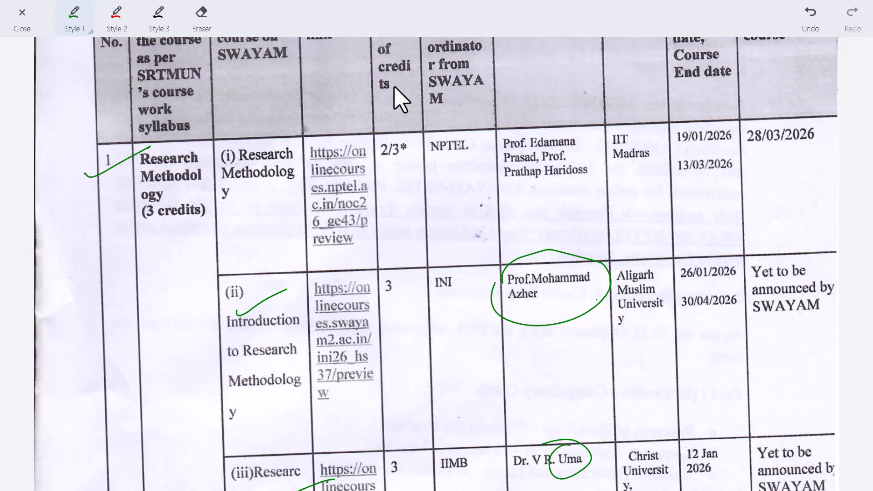
{"action": "scroll", "coordinate": [401, 97], "scroll_direction": "down", "scroll_amount": 4}
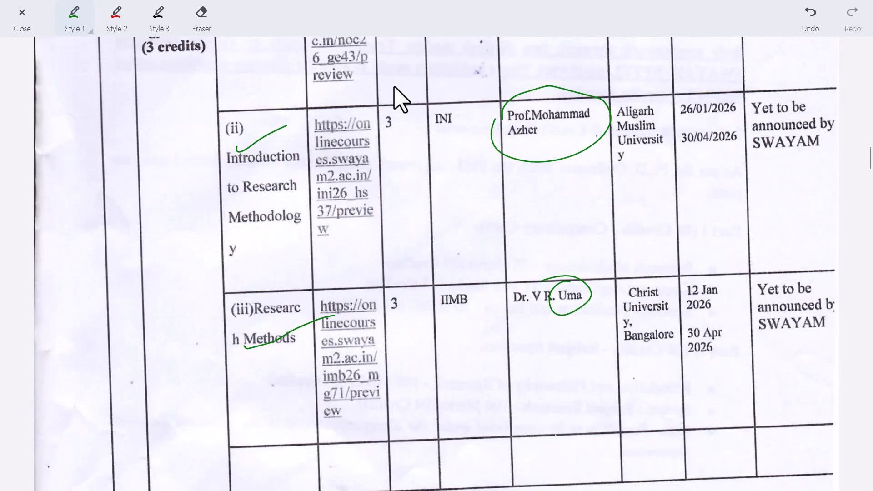
{"action": "scroll", "coordinate": [400, 98], "scroll_direction": "up", "scroll_amount": 4}
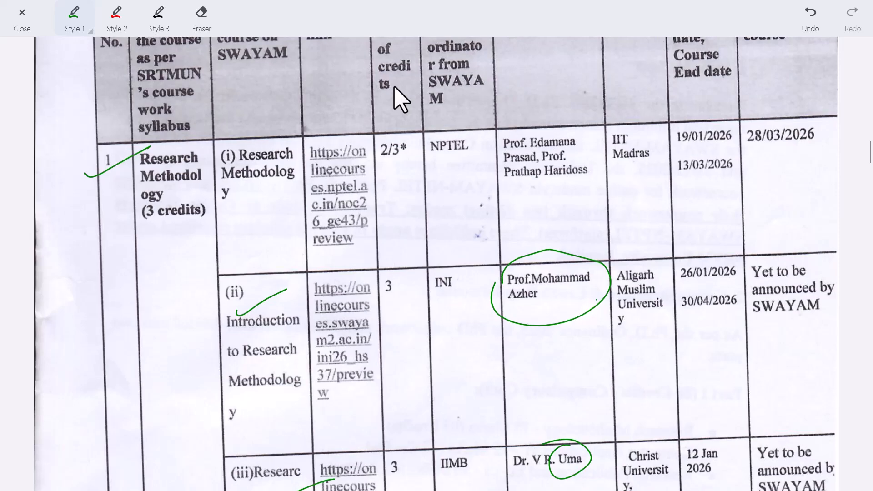
{"action": "scroll", "coordinate": [401, 98], "scroll_direction": "down", "scroll_amount": 8}
{"action": "scroll", "coordinate": [400, 98], "scroll_direction": "down", "scroll_amount": 8}
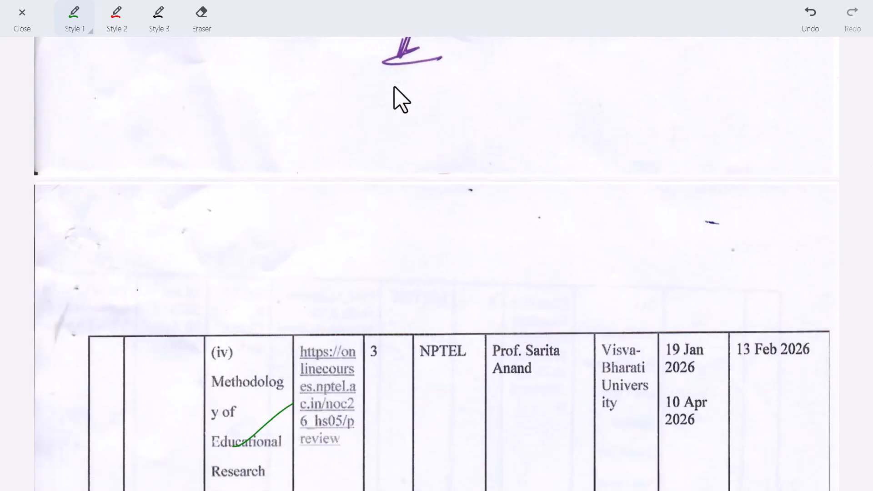
In green ink, tick Computer Application in row 2 and option (i) Computer Application in Business, and circle option (i)'s coordinator IGNOU.
{"action": "scroll", "coordinate": [400, 98], "scroll_direction": "down", "scroll_amount": 12}
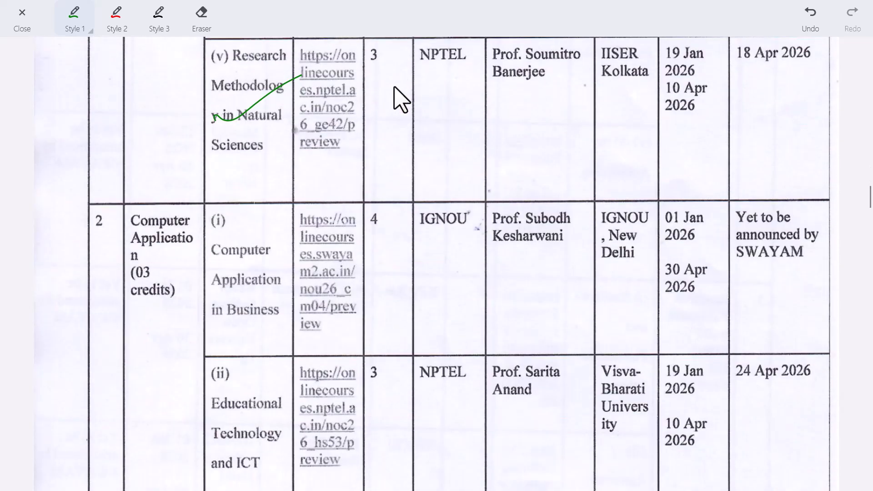
{"action": "left_click_drag", "start_coordinate": [128, 253], "coordinate": [198, 213]}
{"action": "scroll", "coordinate": [400, 98], "scroll_direction": "down", "scroll_amount": 2}
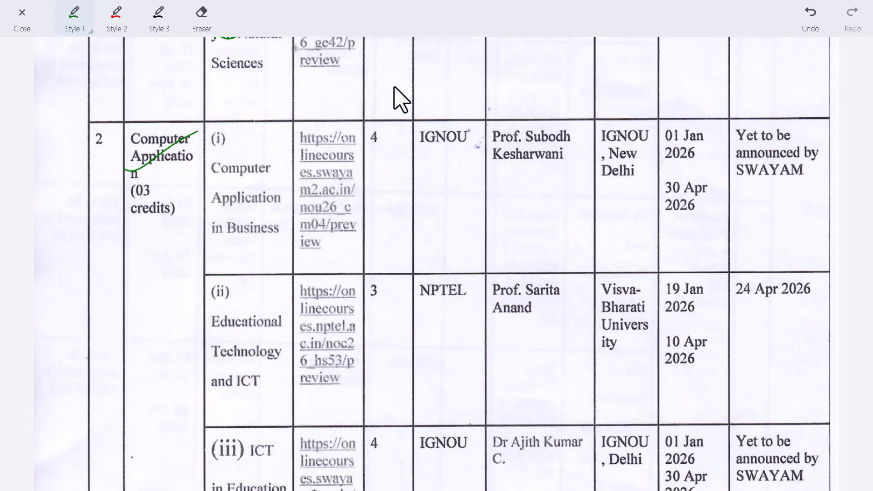
{"action": "left_click_drag", "start_coordinate": [221, 222], "coordinate": [286, 188]}
{"action": "left_click_drag", "start_coordinate": [412, 147], "coordinate": [407, 187]}
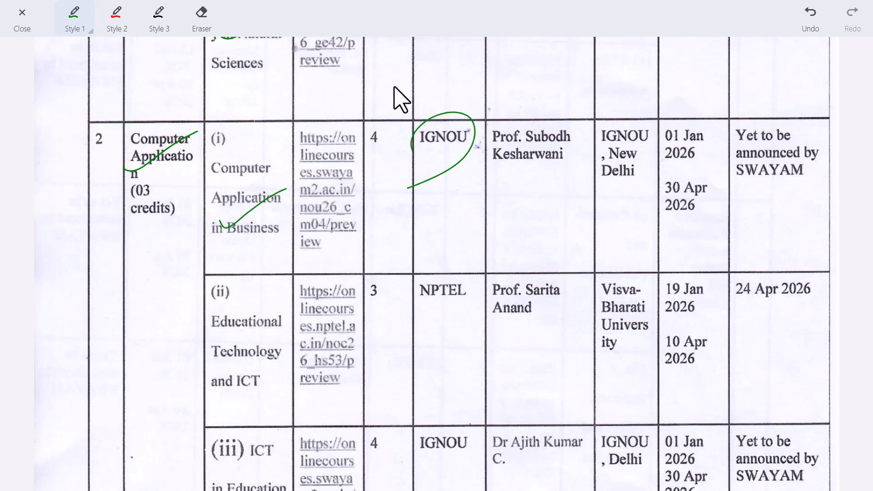
Tick option (ii) Educational Technology and ICT and its NPTEL coordinator entry in green ink.
{"action": "left_click_drag", "start_coordinate": [215, 329], "coordinate": [301, 287]}
{"action": "scroll", "coordinate": [400, 99], "scroll_direction": "down", "scroll_amount": 2}
{"action": "left_click_drag", "start_coordinate": [418, 222], "coordinate": [514, 195]}
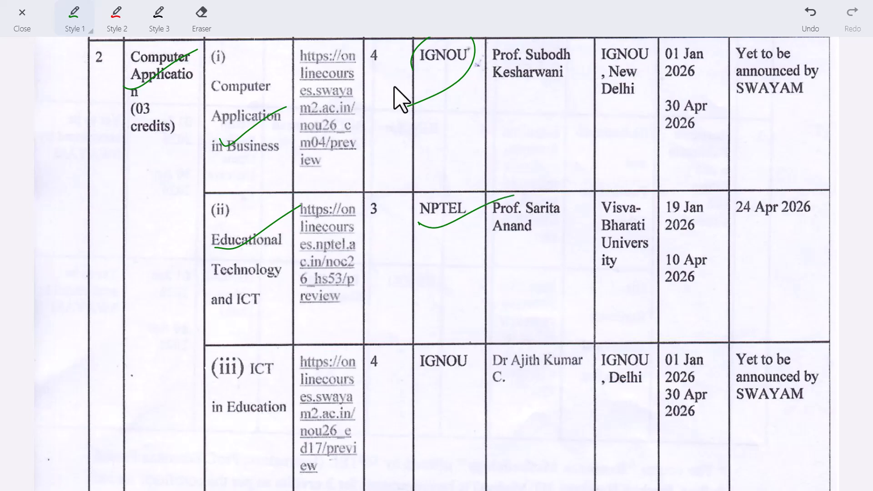
Tick option (iii) ICT in Education and option (iv) Artificial Intelligence and Open Source Tools in green ink.
{"action": "left_click_drag", "start_coordinate": [221, 387], "coordinate": [283, 362]}
{"action": "scroll", "coordinate": [400, 100], "scroll_direction": "down", "scroll_amount": 12}
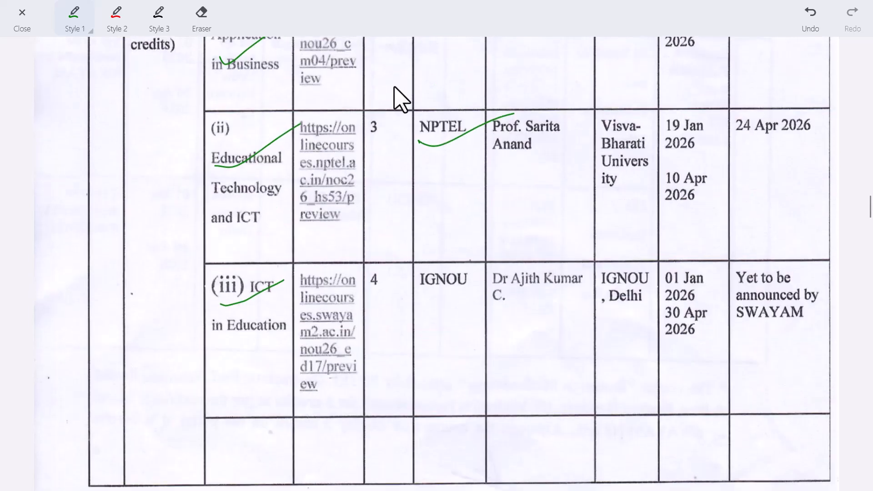
{"action": "scroll", "coordinate": [400, 99], "scroll_direction": "down", "scroll_amount": 4}
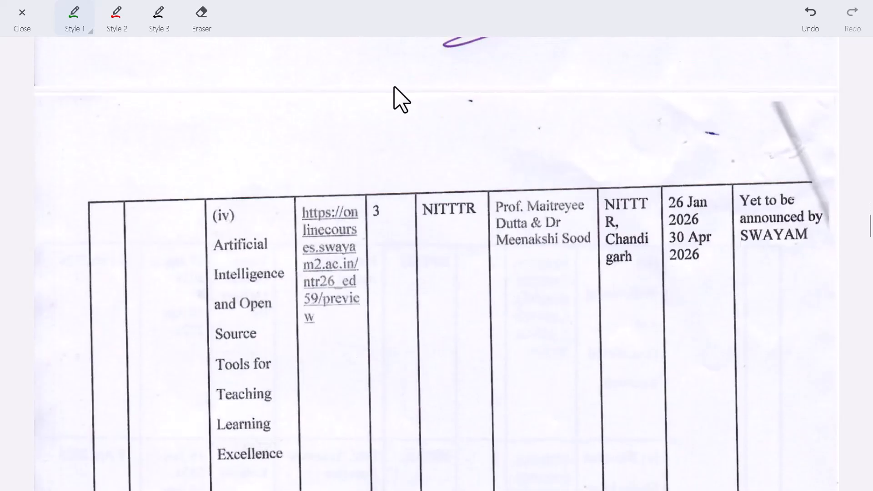
{"action": "left_click_drag", "start_coordinate": [216, 214], "coordinate": [288, 182]}
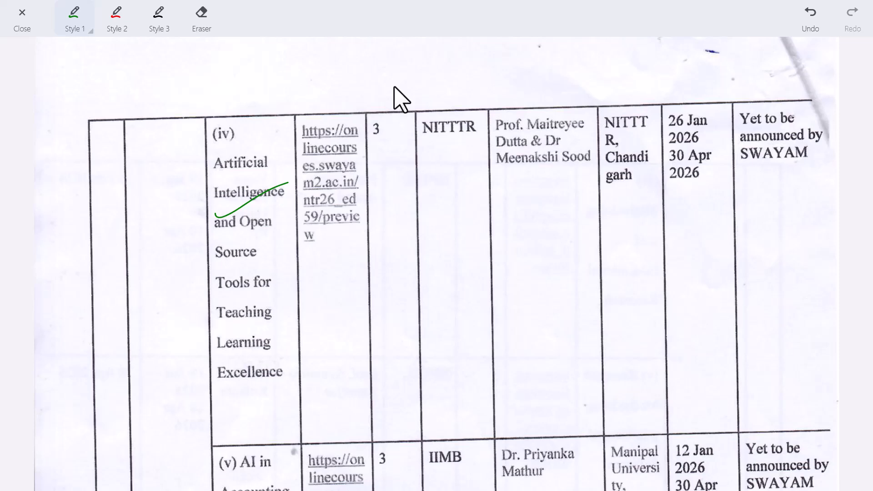
Recheck the Computer Application options in row 2 and tick Research Publication and Ethics in row 3 in green ink.
{"action": "scroll", "coordinate": [400, 99], "scroll_direction": "up", "scroll_amount": 10}
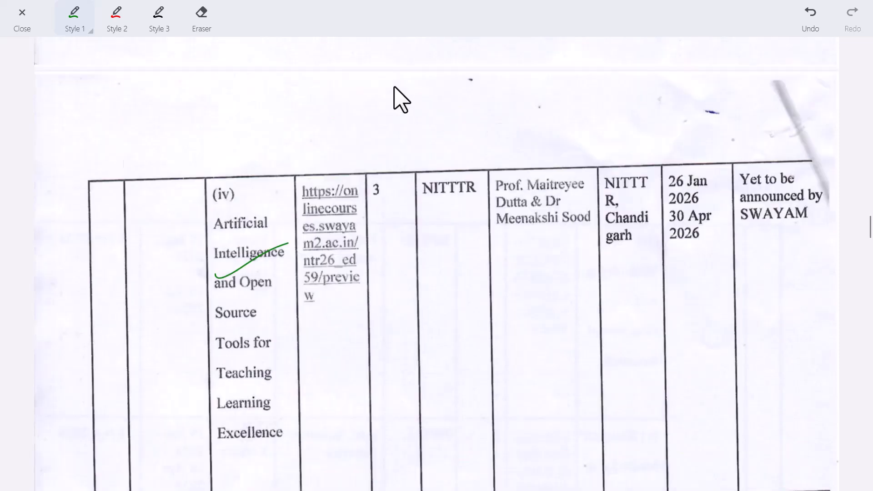
{"action": "scroll", "coordinate": [400, 99], "scroll_direction": "up", "scroll_amount": 5}
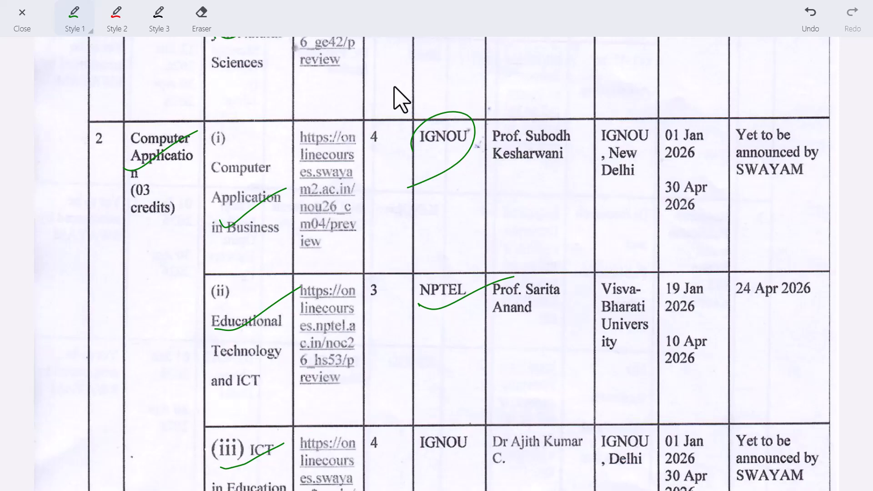
{"action": "scroll", "coordinate": [401, 99], "scroll_direction": "down", "scroll_amount": 15}
{"action": "scroll", "coordinate": [400, 99], "scroll_direction": "down", "scroll_amount": 10}
{"action": "left_click_drag", "start_coordinate": [125, 345], "coordinate": [198, 304]}
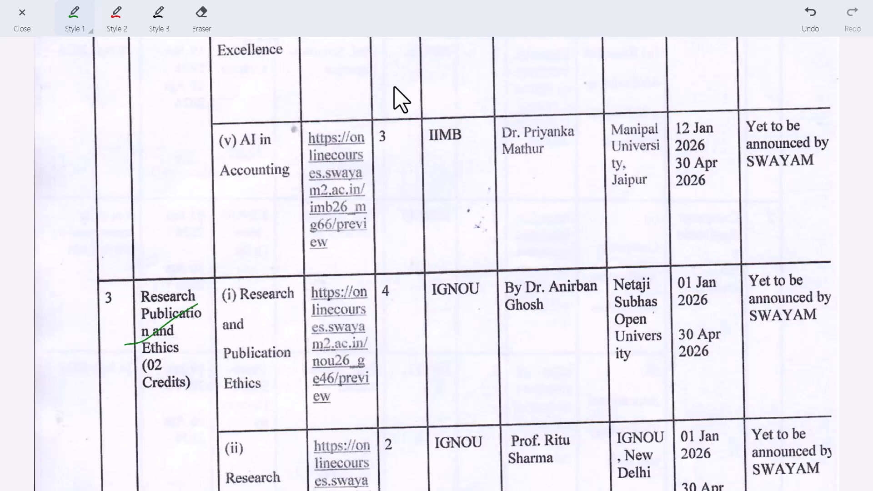
Tick row 3's options (i) Research and Publication Ethics and (ii) Research Ethics and Plagiarism, and circle both course instructors in green ink.
{"action": "scroll", "coordinate": [400, 99], "scroll_direction": "down", "scroll_amount": 4}
{"action": "left_click_drag", "start_coordinate": [213, 171], "coordinate": [293, 132]}
{"action": "mouse_move", "coordinate": [579, 106]}
{"action": "left_mouse_down"}
{"action": "mouse_move", "coordinate": [548, 119]}
{"action": "mouse_move", "coordinate": [564, 137]}
{"action": "left_mouse_up"}
{"action": "left_click_drag", "start_coordinate": [213, 324], "coordinate": [289, 285]}
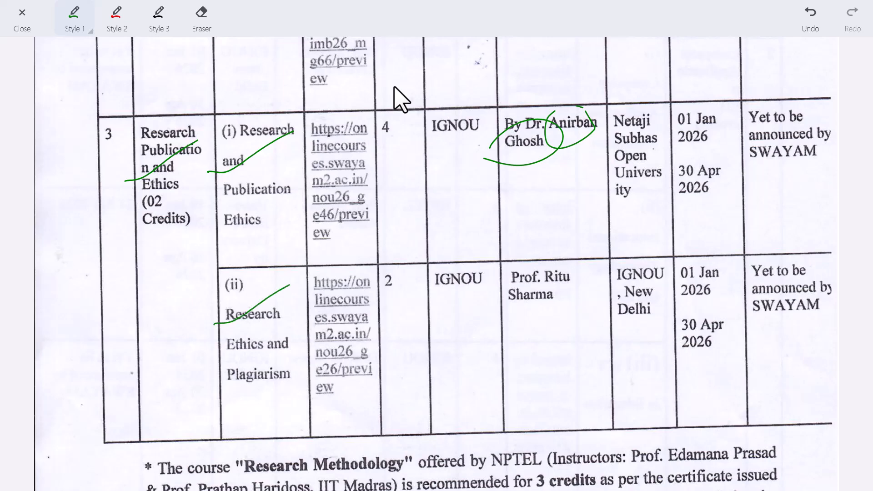
{"action": "left_click_drag", "start_coordinate": [549, 266], "coordinate": [513, 268]}
Review the course options listed for rows 2 and 3 and the Research Methodology credit note below the table.
{"action": "scroll", "coordinate": [400, 99], "scroll_direction": "up", "scroll_amount": 3}
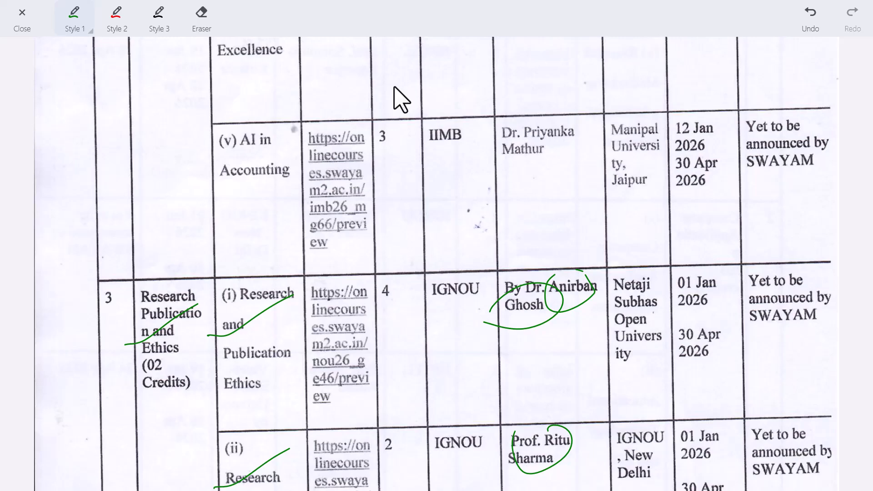
{"action": "scroll", "coordinate": [400, 98], "scroll_direction": "up", "scroll_amount": 15}
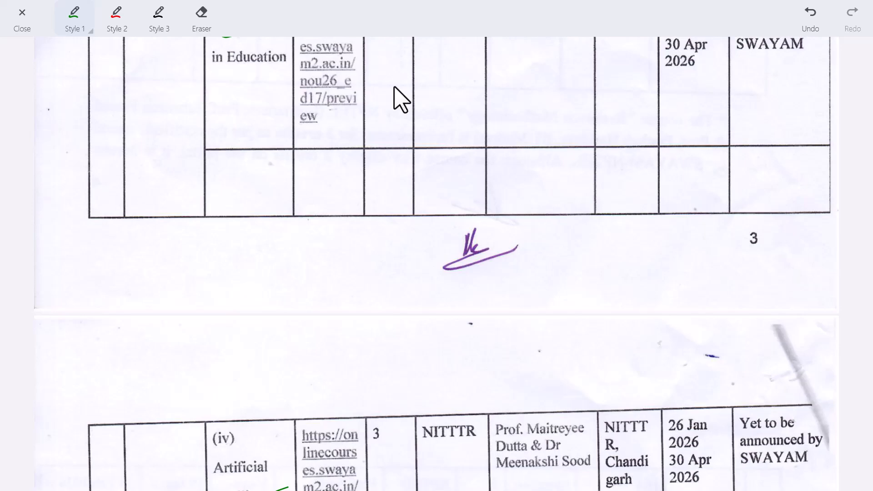
{"action": "scroll", "coordinate": [400, 98], "scroll_direction": "down", "scroll_amount": 11}
{"action": "scroll", "coordinate": [400, 98], "scroll_direction": "down", "scroll_amount": 2}
{"action": "scroll", "coordinate": [400, 97], "scroll_direction": "up", "scroll_amount": 6}
{"action": "scroll", "coordinate": [400, 98], "scroll_direction": "up", "scroll_amount": 1}
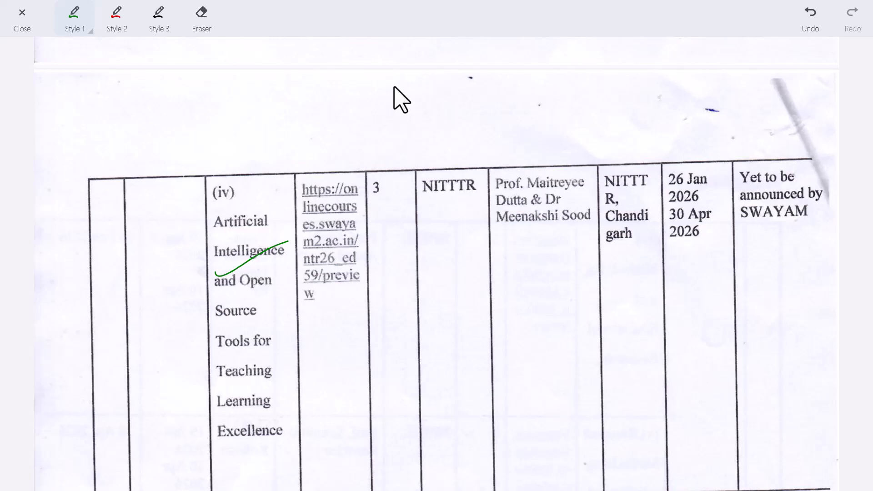
{"action": "scroll", "coordinate": [401, 98], "scroll_direction": "down", "scroll_amount": 7}
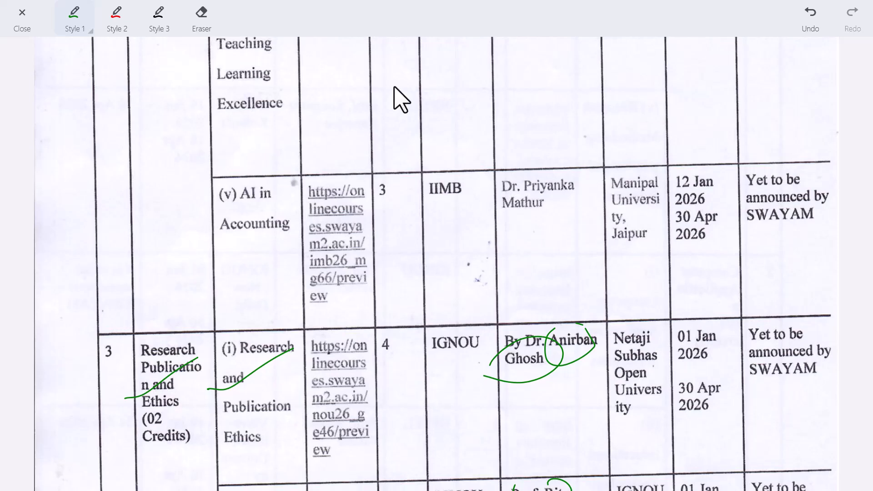
{"action": "scroll", "coordinate": [400, 97], "scroll_direction": "down", "scroll_amount": 2}
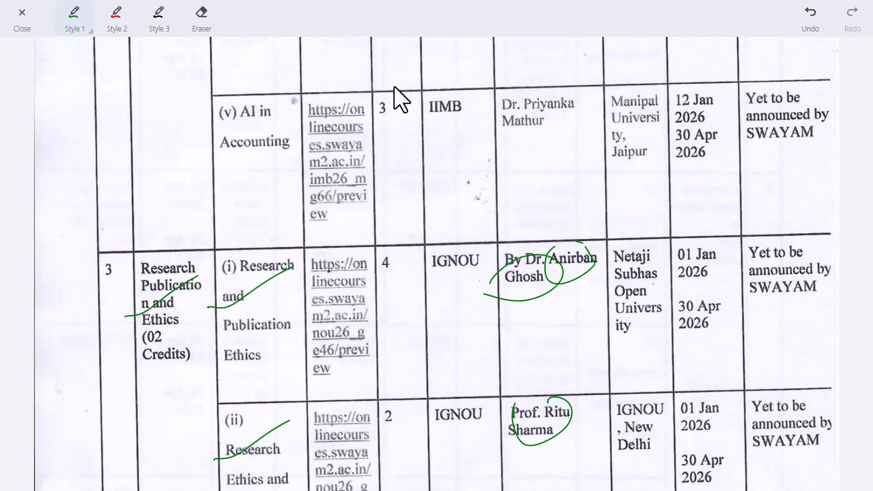
{"action": "scroll", "coordinate": [400, 98], "scroll_direction": "down", "scroll_amount": 2}
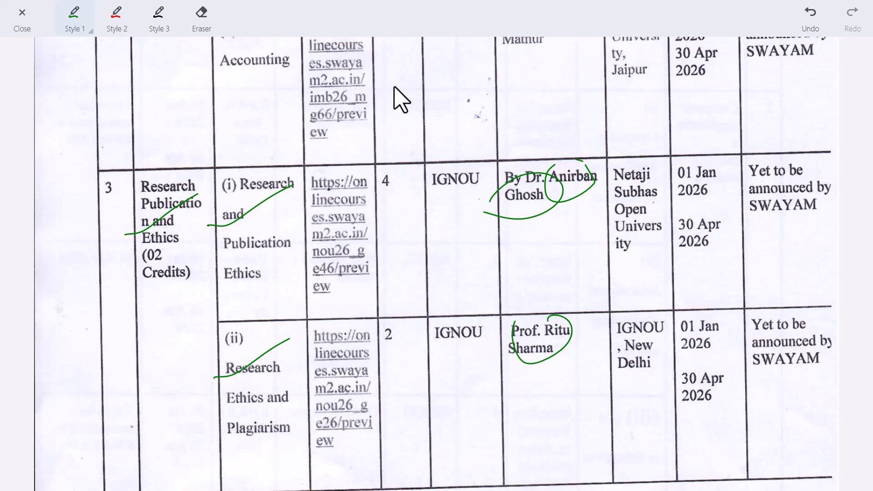
{"action": "scroll", "coordinate": [400, 100], "scroll_direction": "down", "scroll_amount": 3}
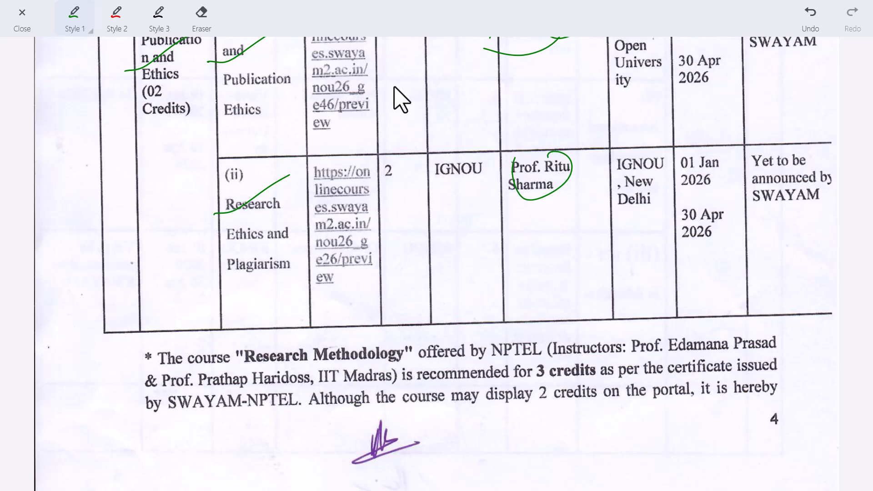
Leave the full-screen annotation view, switch to Chrome and open swayam.gov.in.
{"action": "key", "text": "Escape"}
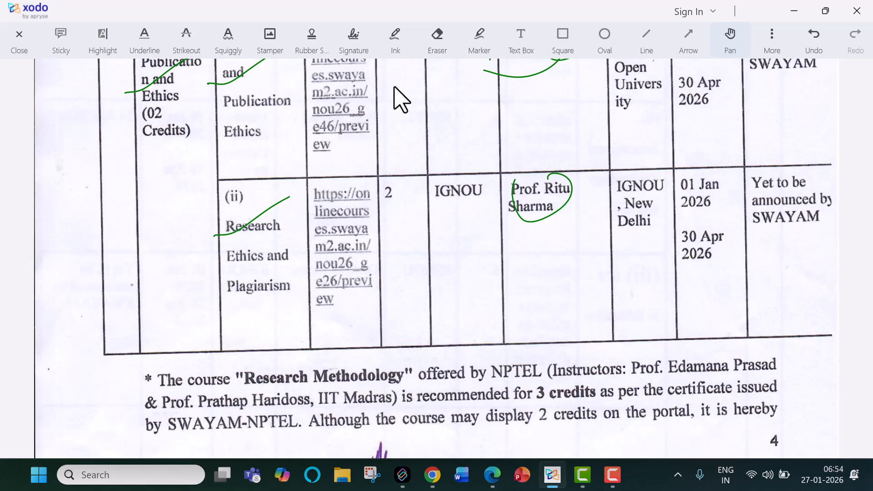
{"action": "mouse_move", "coordinate": [494, 486]}
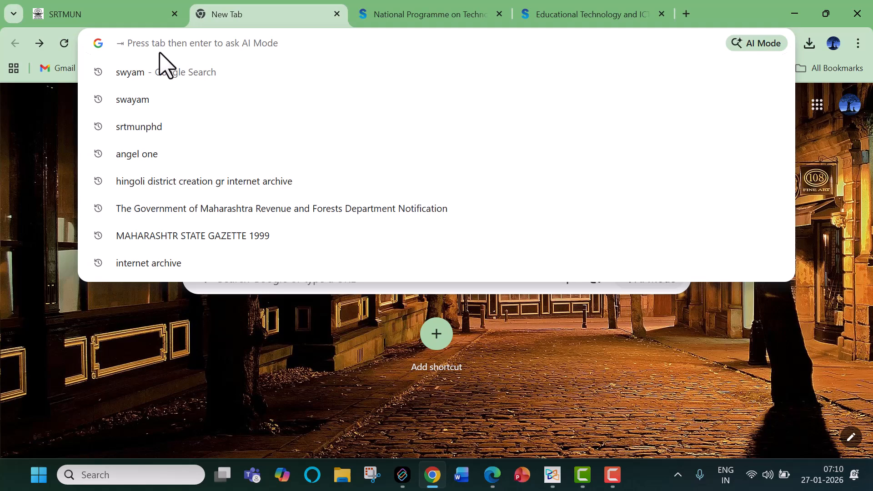
{"action": "type", "text": "SWAYAM.gov.in"}
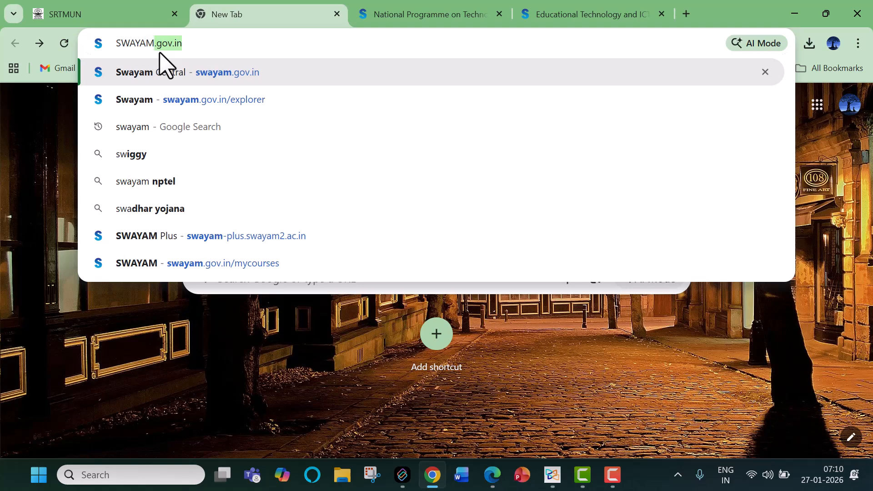
{"action": "key", "text": "Return"}
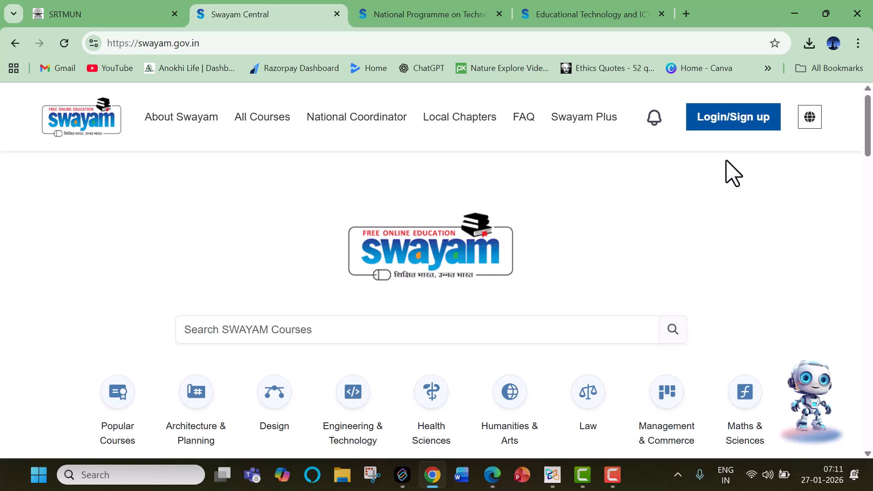
Sign in to the Swayam portal with the scholar's Google account.
{"action": "left_click", "coordinate": [712, 124]}
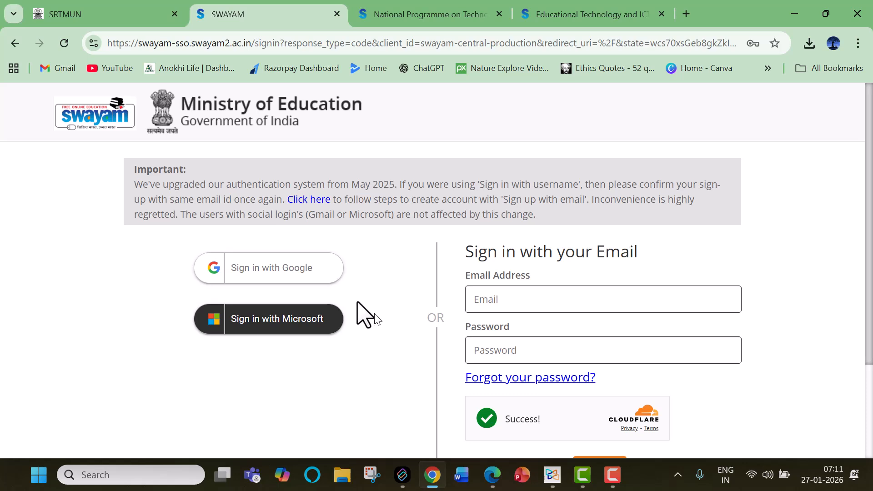
{"action": "left_click", "coordinate": [262, 270]}
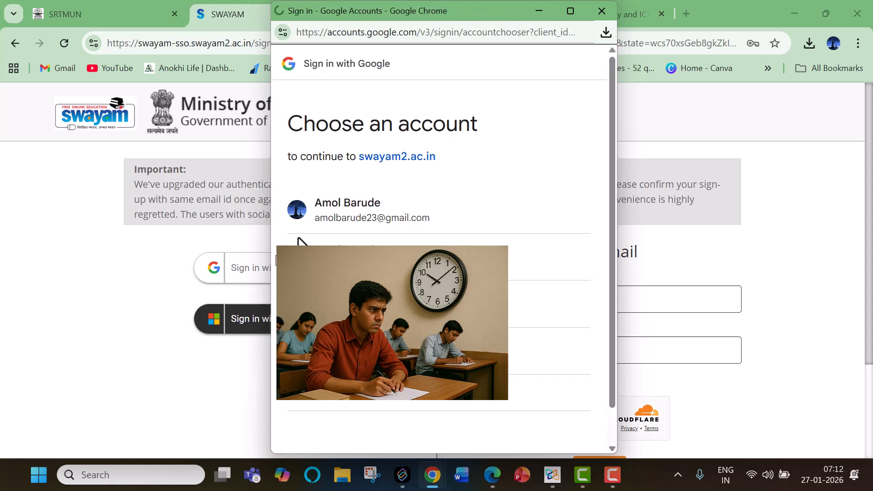
{"action": "left_click", "coordinate": [385, 223]}
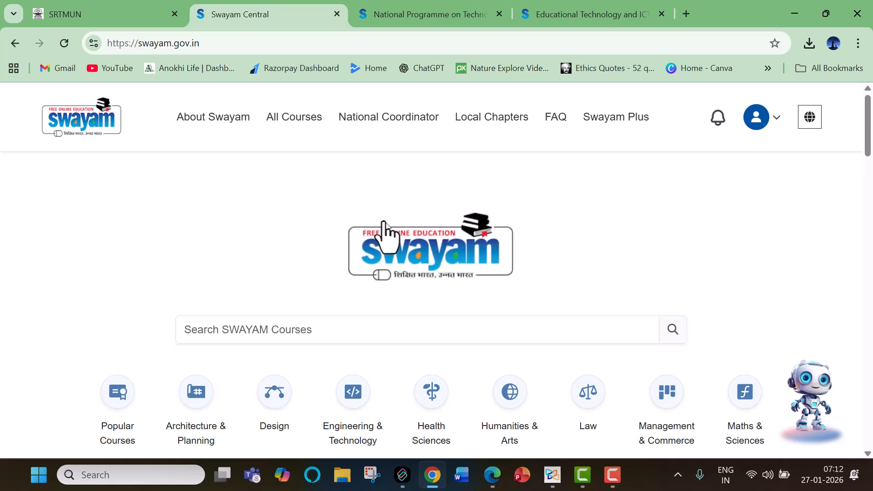
Switch to the guidelines PDF in Xodo and review the approved Research Methodology options (i) to (v) with their coordinators, dates and links.
{"action": "left_click", "coordinate": [559, 480]}
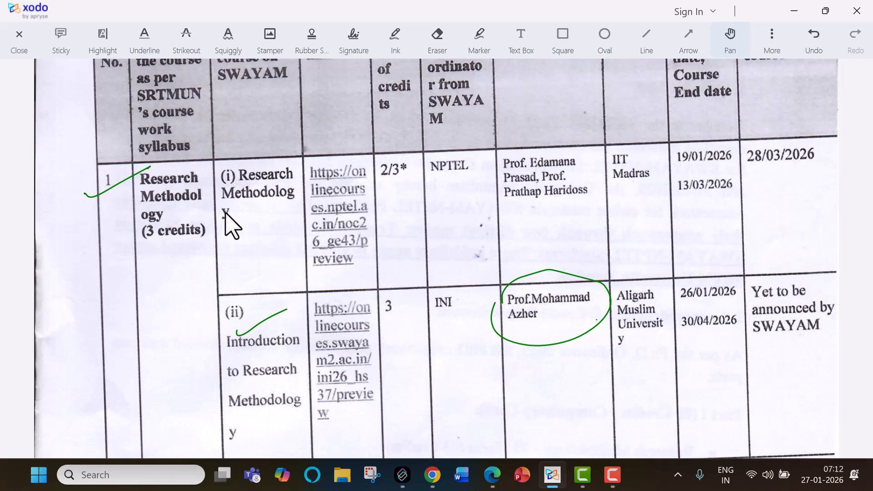
{"action": "scroll", "coordinate": [226, 221], "scroll_direction": "down", "scroll_amount": 2}
{"action": "scroll", "coordinate": [226, 221], "scroll_direction": "down", "scroll_amount": 4}
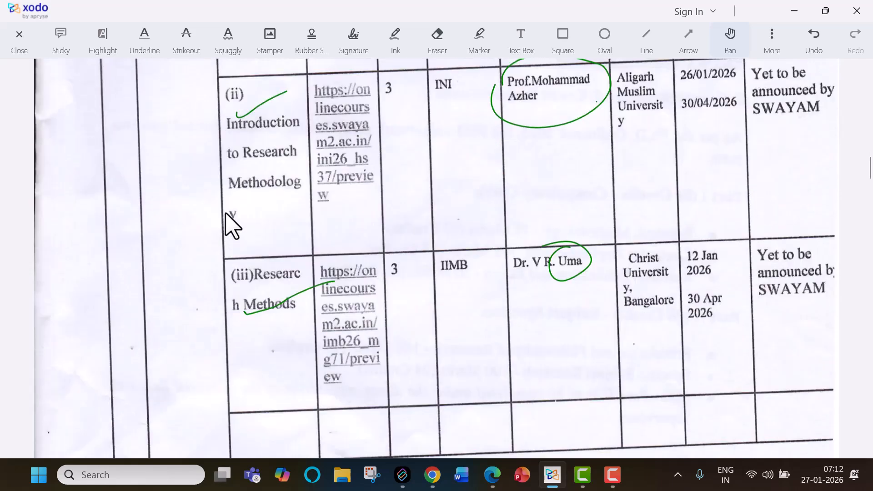
{"action": "scroll", "coordinate": [226, 221], "scroll_direction": "down", "scroll_amount": 13}
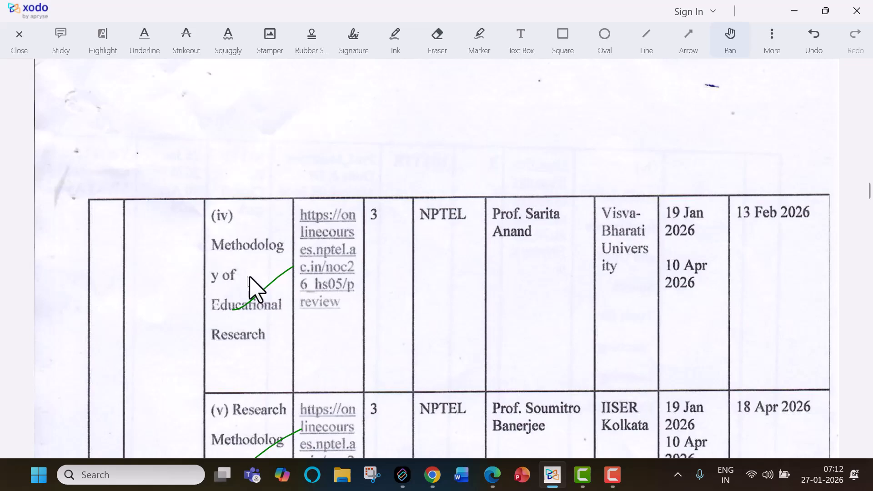
{"action": "scroll", "coordinate": [284, 341], "scroll_direction": "up", "scroll_amount": 10}
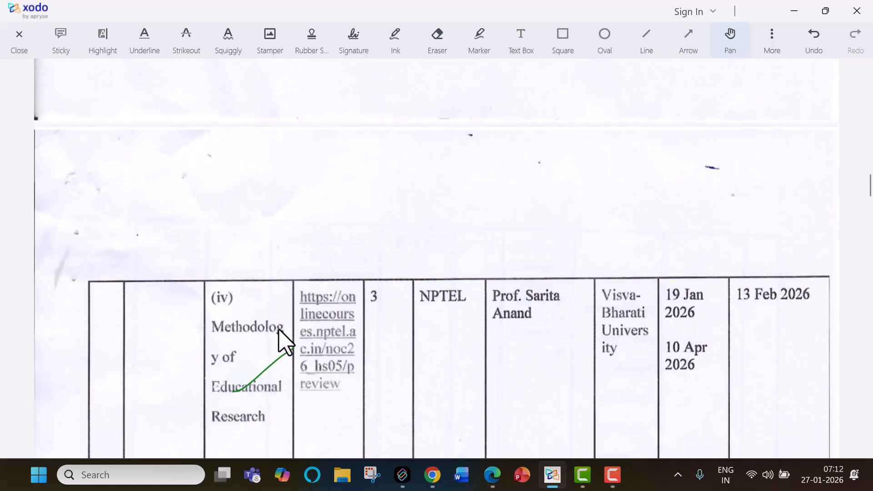
{"action": "scroll", "coordinate": [284, 341], "scroll_direction": "up", "scroll_amount": 10}
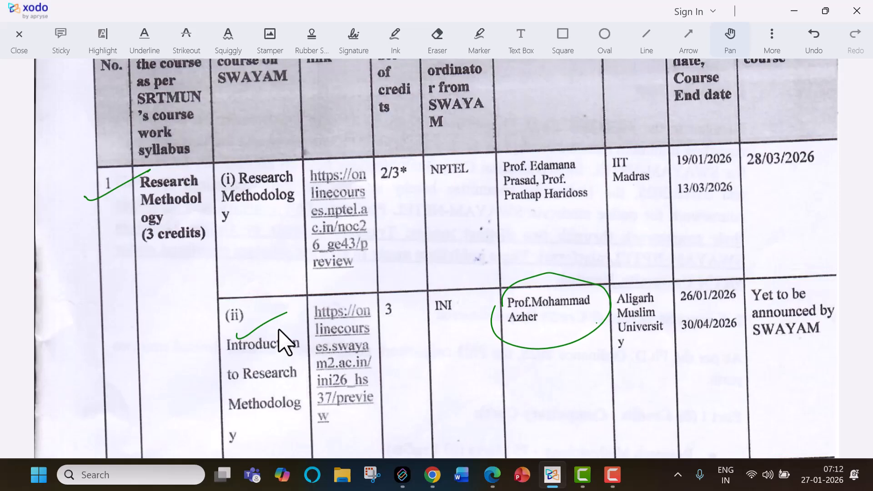
{"action": "scroll", "coordinate": [285, 341], "scroll_direction": "down", "scroll_amount": 10}
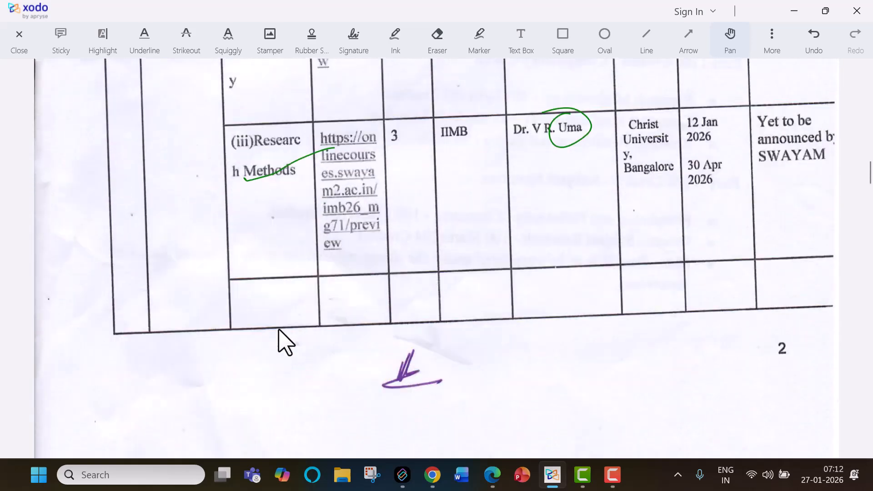
{"action": "scroll", "coordinate": [284, 341], "scroll_direction": "down", "scroll_amount": 10}
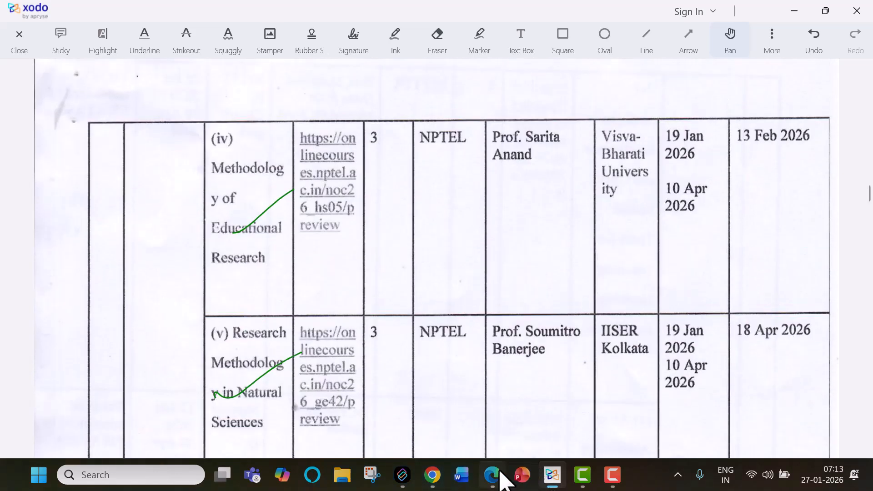
Return to the Swayam portal in Chrome and search its courses for "RESEARCH METHODOLOGY".
{"action": "mouse_move", "coordinate": [499, 473]}
{"action": "left_click", "coordinate": [437, 476]}
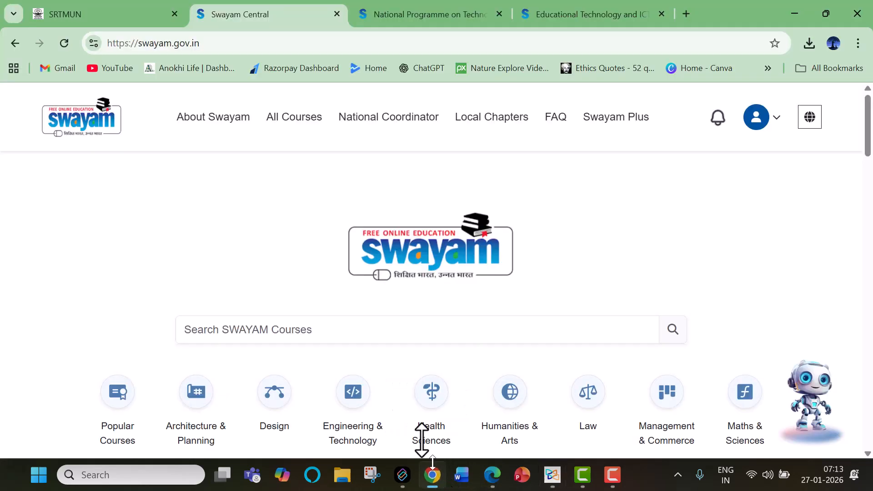
{"action": "left_click", "coordinate": [288, 332]}
{"action": "type", "text": "R"}
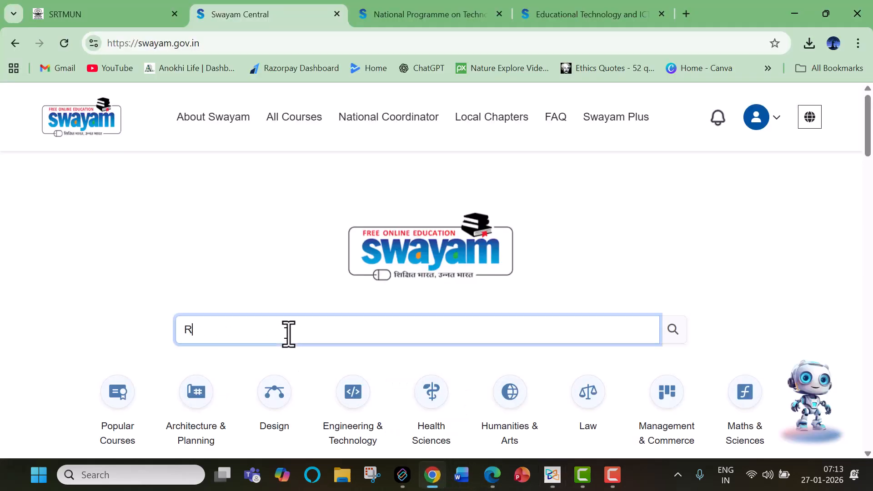
{"action": "type", "text": "ESEAR"}
{"action": "type", "text": "CH"}
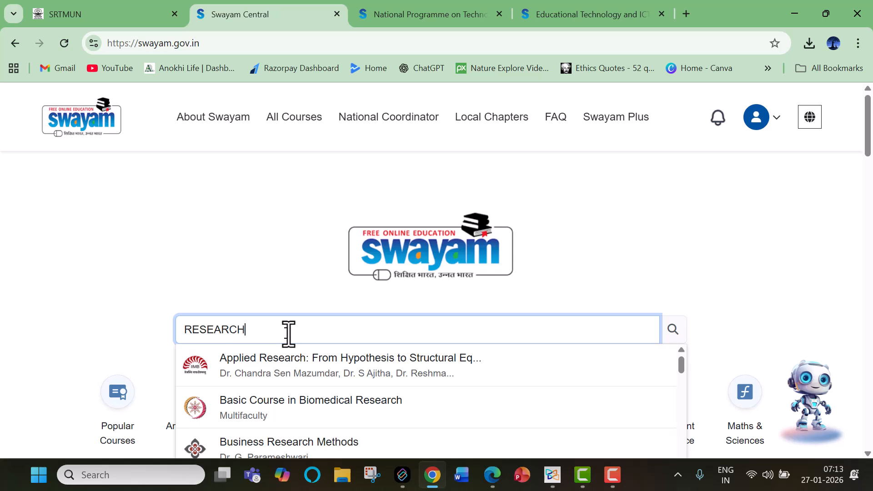
{"action": "type", "text": " ME"}
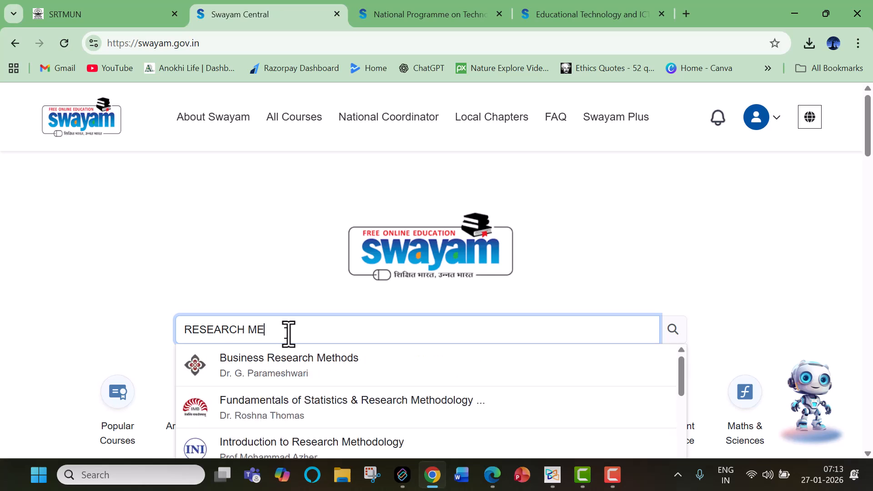
{"action": "type", "text": "THODOLOGY"}
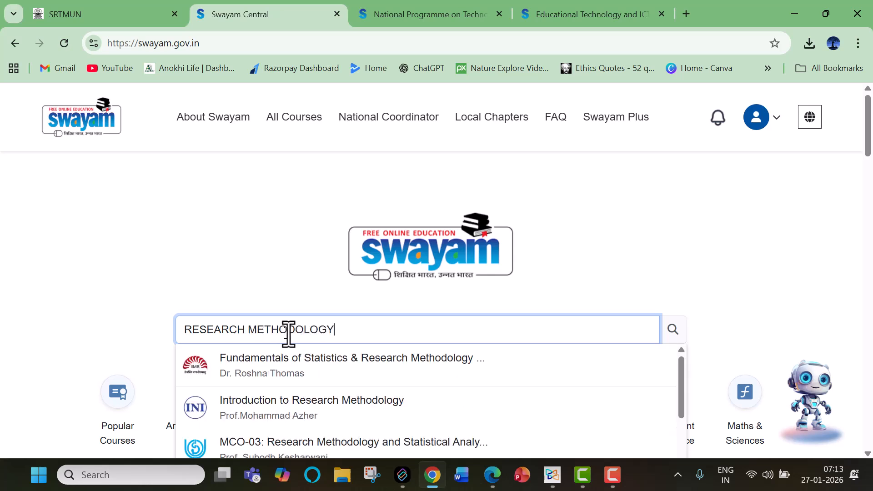
{"action": "key", "text": "Return"}
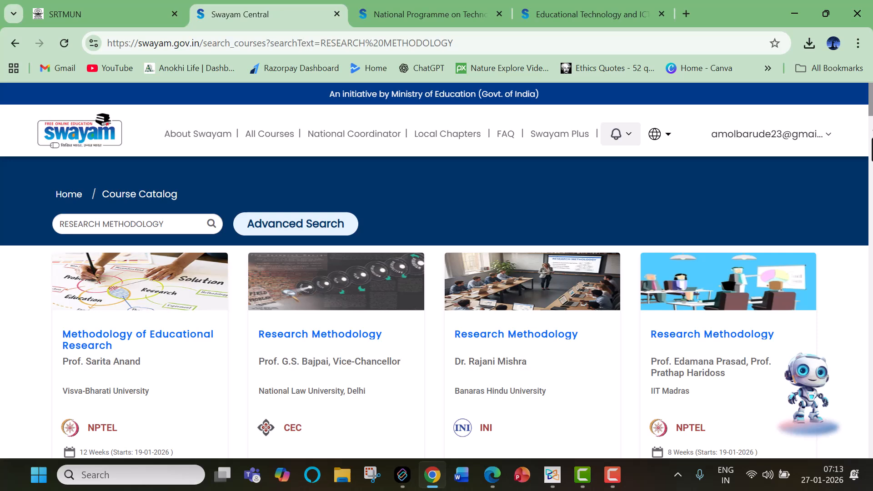
Open the NPTEL course Methodology of Educational Research from Visva-Bharati University in the search results and join it.
{"action": "scroll", "coordinate": [870, 109], "scroll_direction": "down", "scroll_amount": 3}
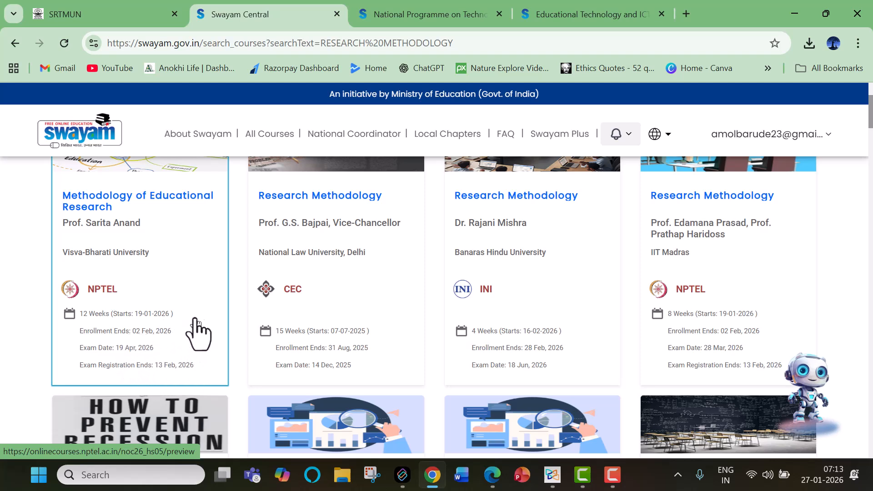
{"action": "left_click", "coordinate": [158, 205]}
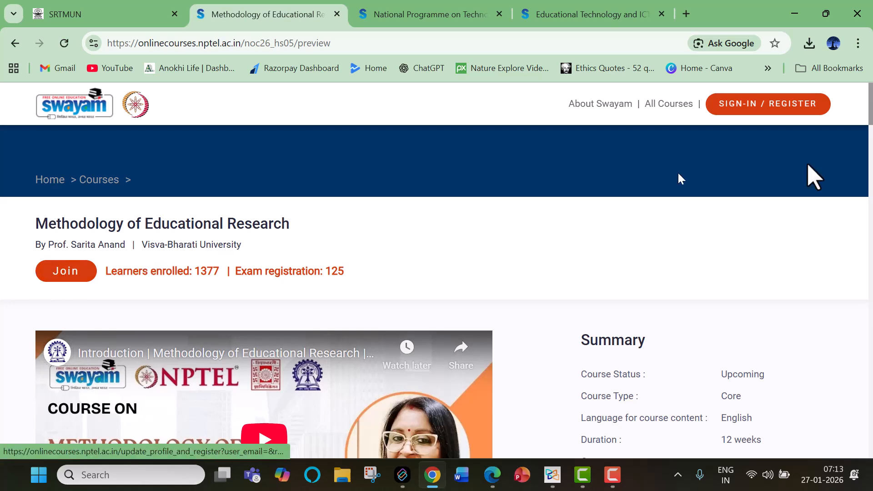
{"action": "scroll", "coordinate": [437, 291], "scroll_direction": "down", "scroll_amount": 6}
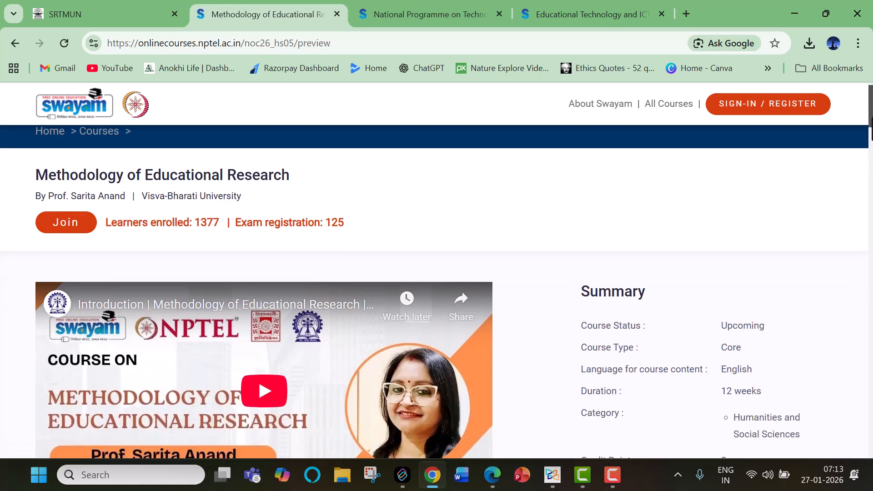
{"action": "scroll", "coordinate": [436, 291], "scroll_direction": "up", "scroll_amount": 6}
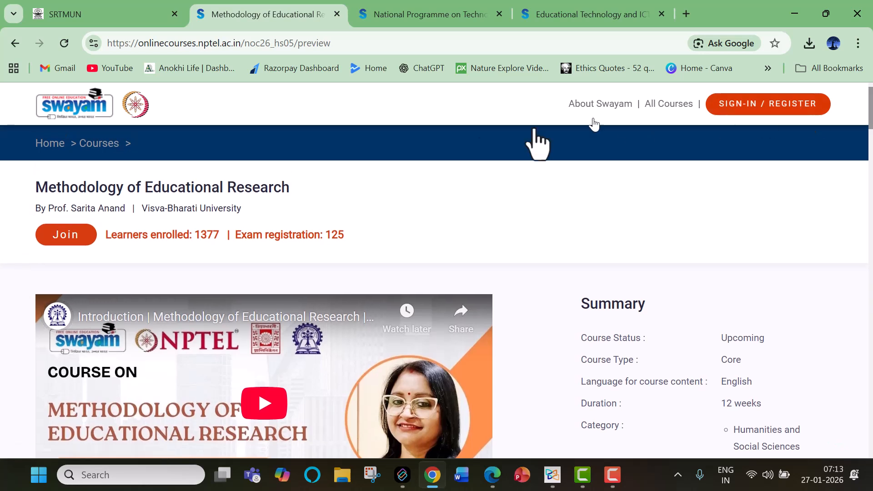
{"action": "left_click", "coordinate": [60, 234]}
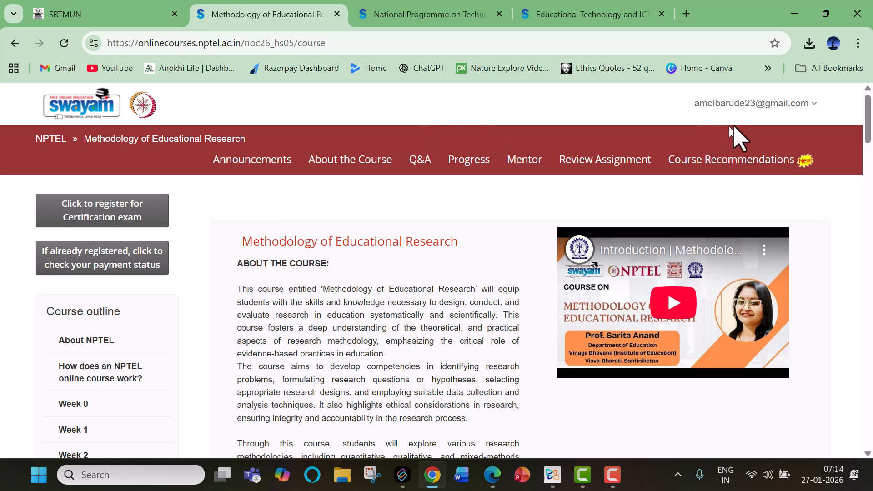
Check the account options, the open Educational Technology and ICT course page and the open Update Profile form, and return to the joined course.
{"action": "left_click", "coordinate": [802, 108]}
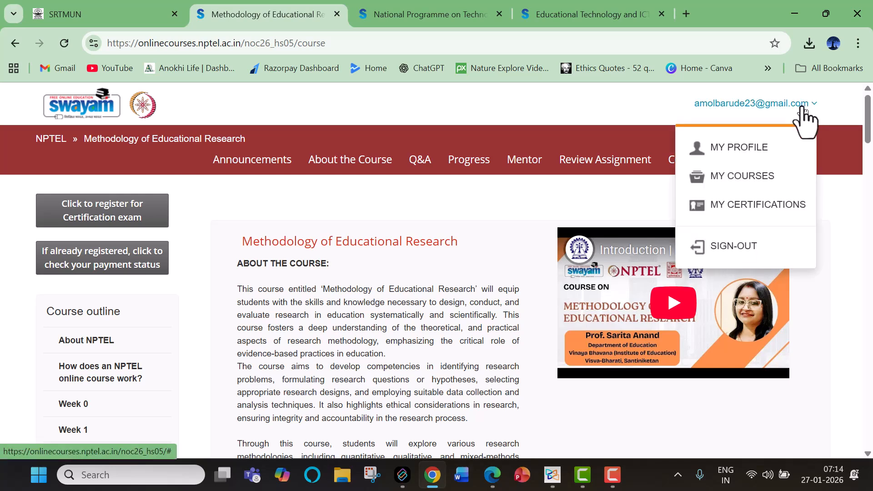
{"action": "left_click", "coordinate": [596, 14]}
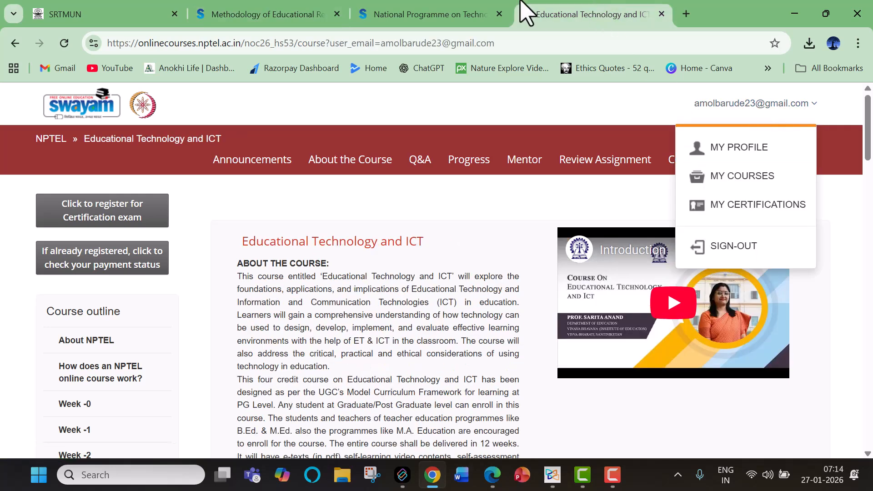
{"action": "left_click", "coordinate": [474, 12]}
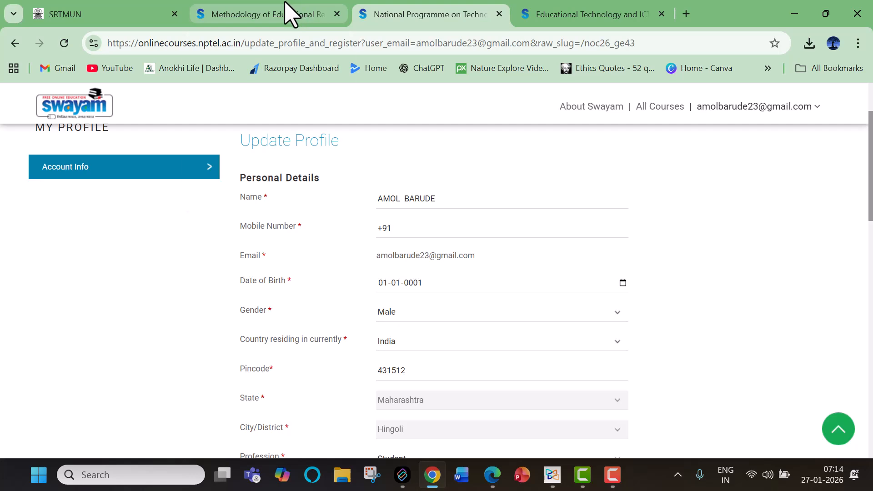
{"action": "left_click", "coordinate": [298, 15]}
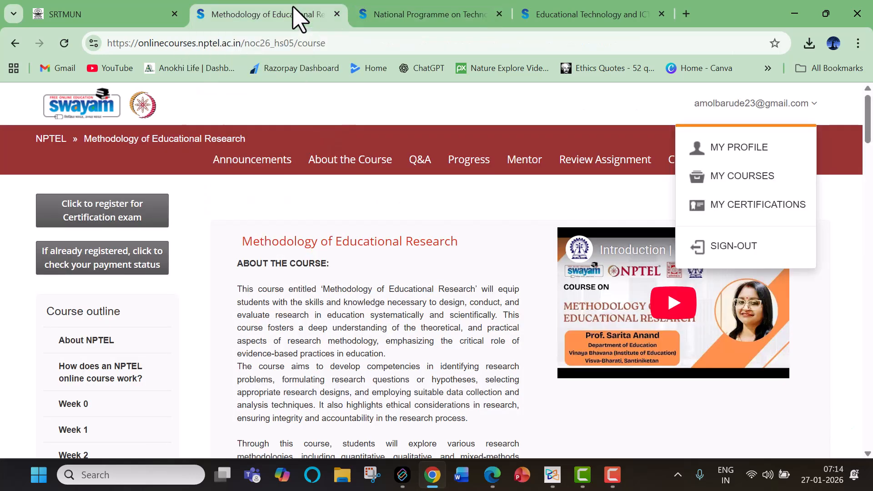
Go back to the Methodology of Educational Research preview page and repeat the course's join action.
{"action": "left_click", "coordinate": [15, 43]}
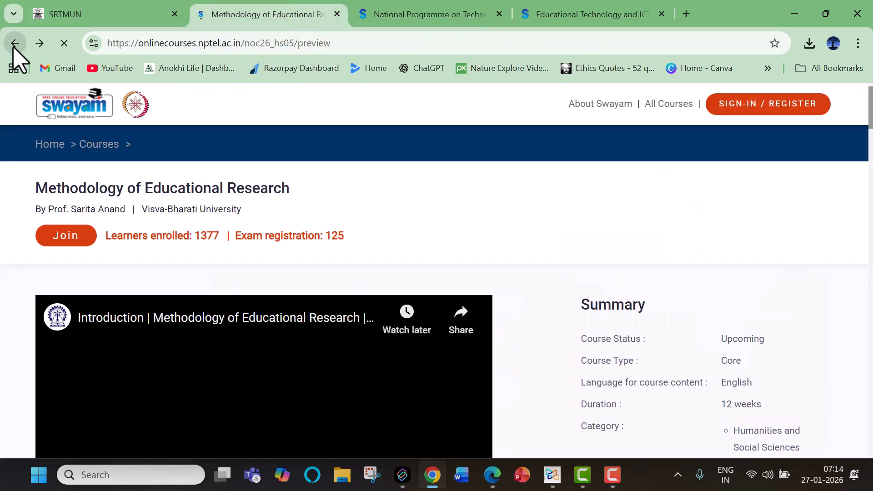
{"action": "right_click", "coordinate": [15, 44]}
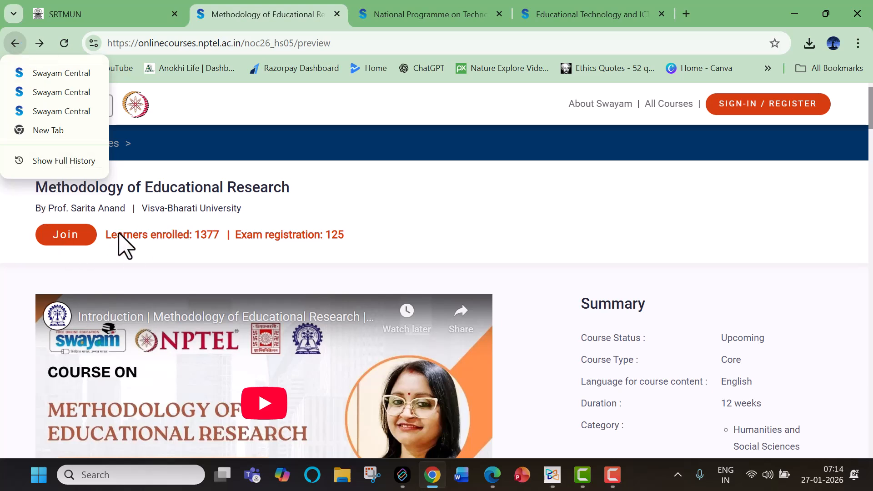
{"action": "left_click", "coordinate": [27, 256]}
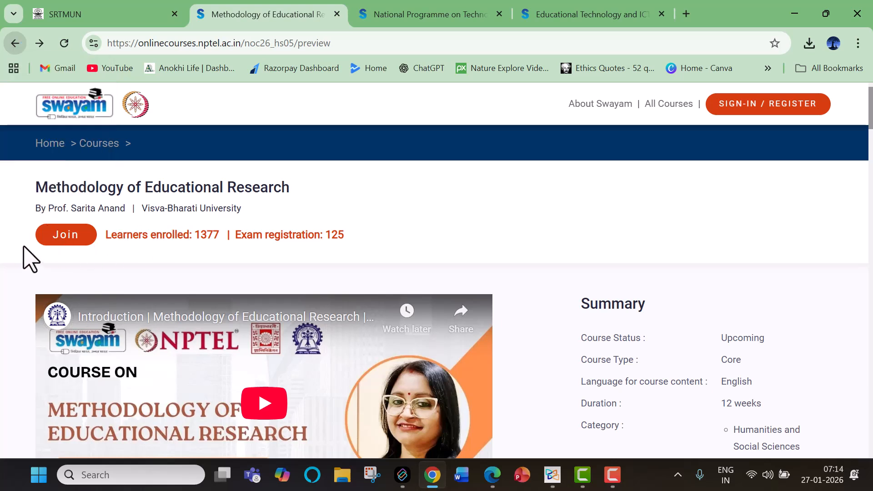
{"action": "left_click", "coordinate": [57, 237]}
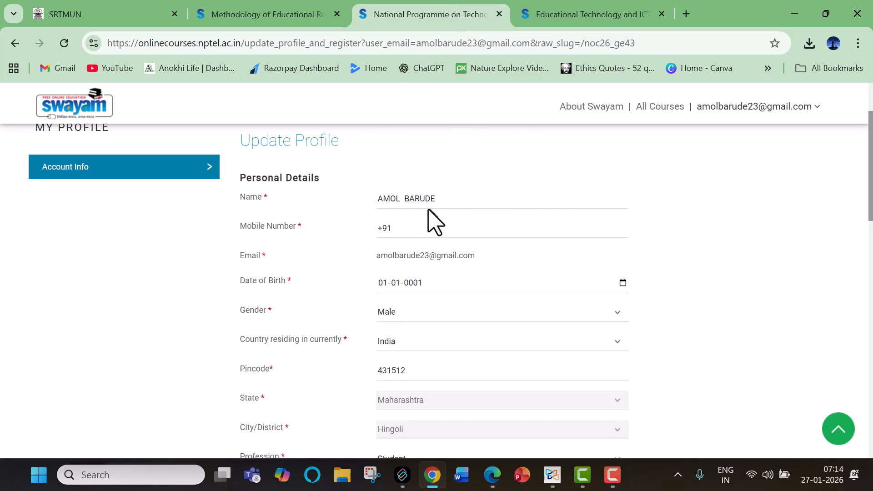
Fill in the mobile number in the Personal Details of the open Update Profile form.
{"action": "left_click", "coordinate": [402, 228]}
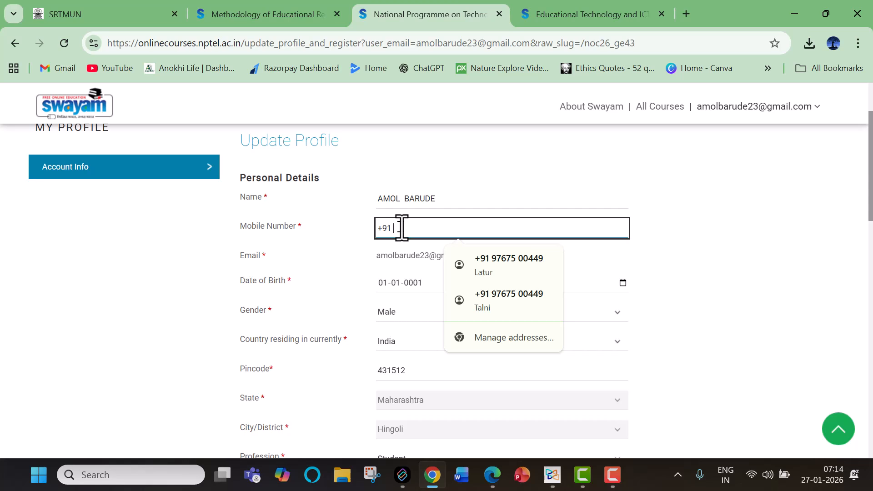
{"action": "type", "text": "6666666"}
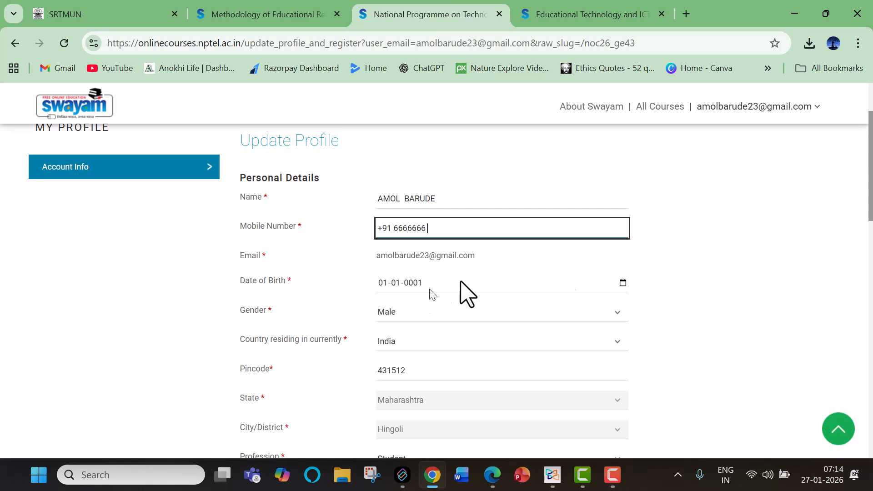
Review the Personal Details in the Update Profile form and select Student as the profession.
{"action": "left_click_drag", "start_coordinate": [868, 187], "coordinate": [867, 224]}
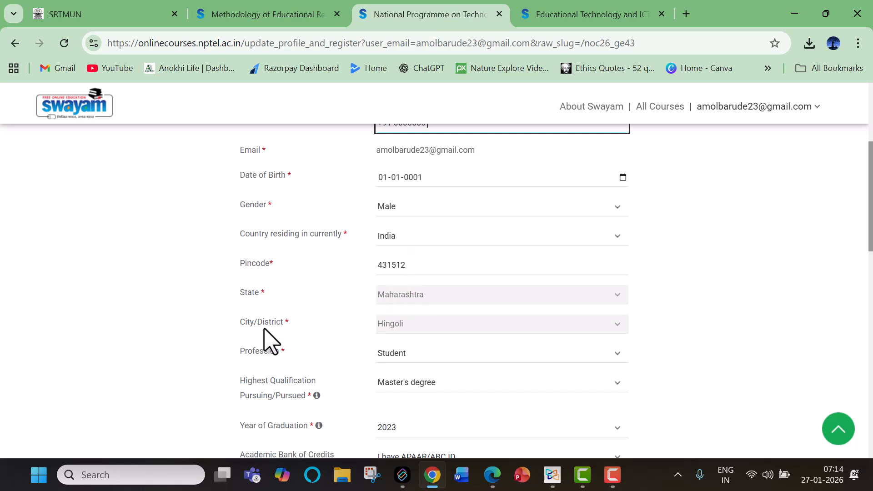
{"action": "left_click_drag", "start_coordinate": [869, 191], "coordinate": [870, 211]}
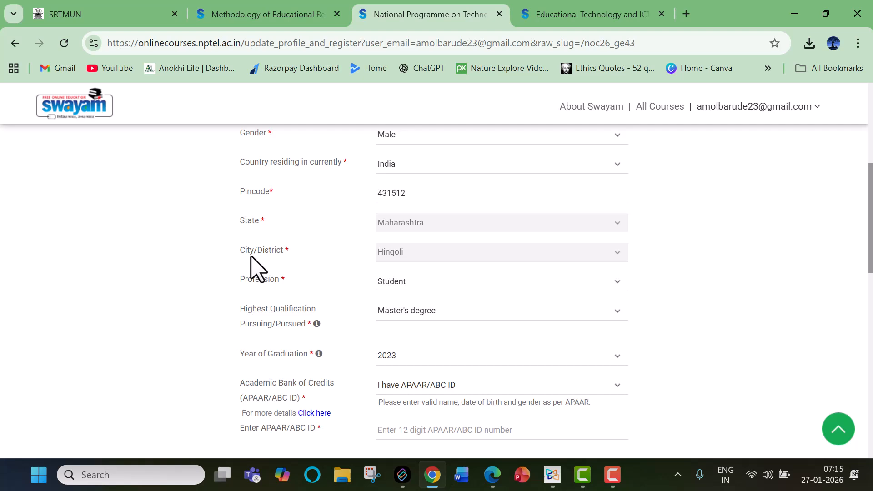
{"action": "scroll", "coordinate": [257, 268], "scroll_direction": "up", "scroll_amount": 1}
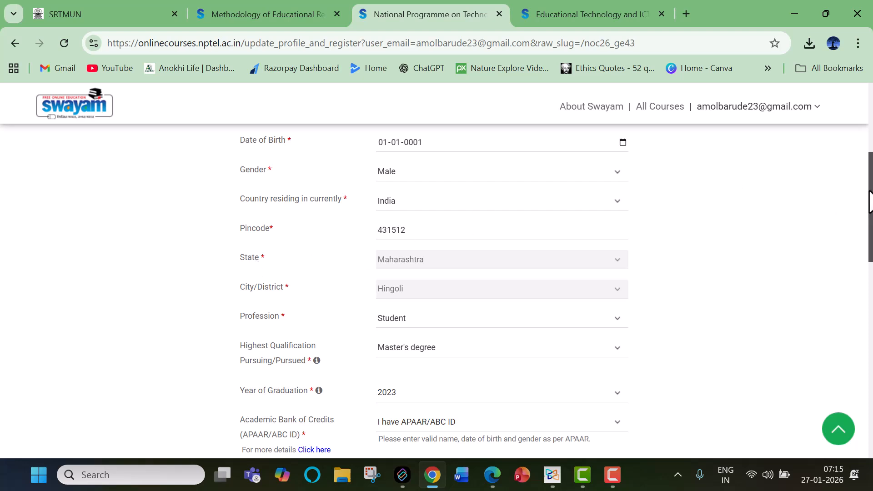
{"action": "left_click_drag", "start_coordinate": [871, 203], "coordinate": [870, 229]}
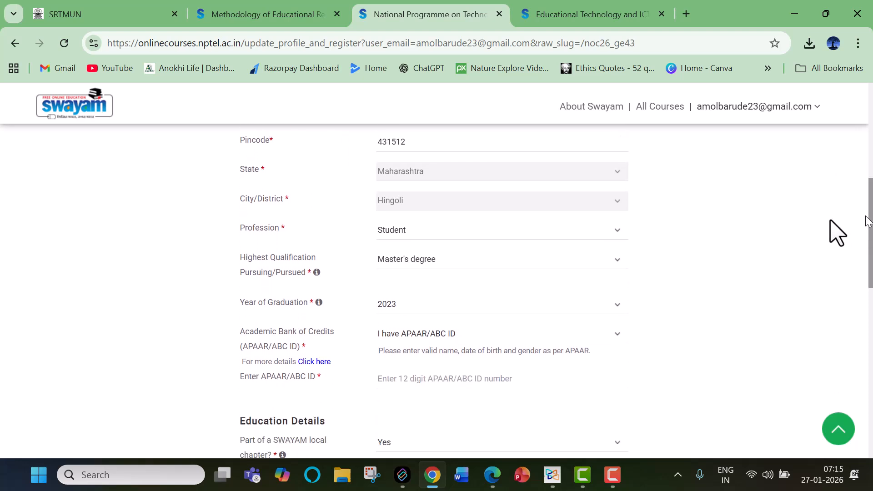
{"action": "left_click", "coordinate": [618, 230]}
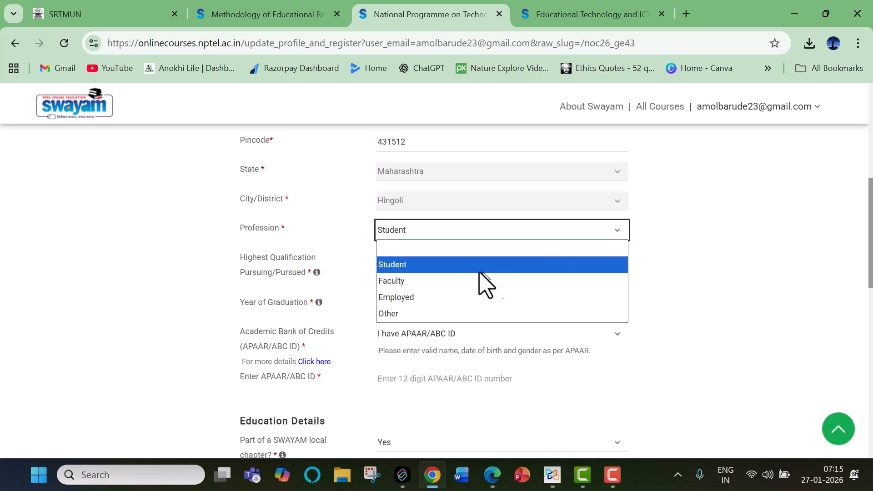
{"action": "left_click", "coordinate": [400, 271]}
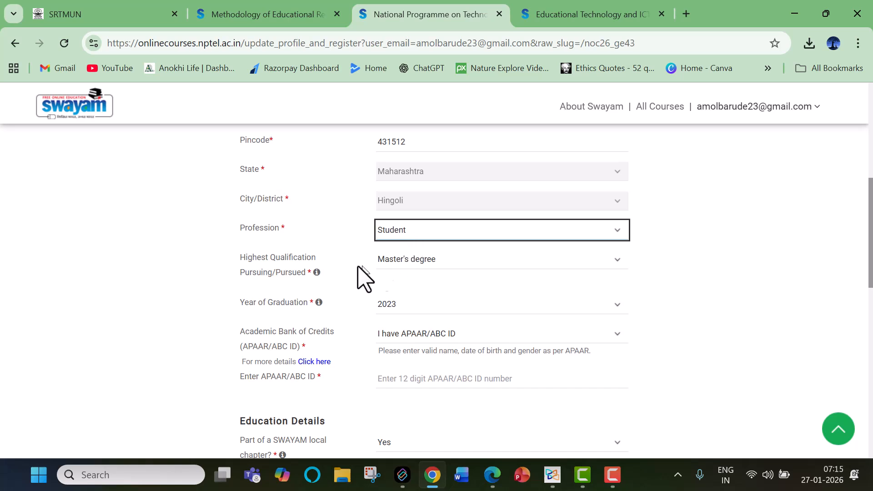
Select Master's degree as the highest qualification and check the Year of Graduation choices.
{"action": "left_click", "coordinate": [468, 262]}
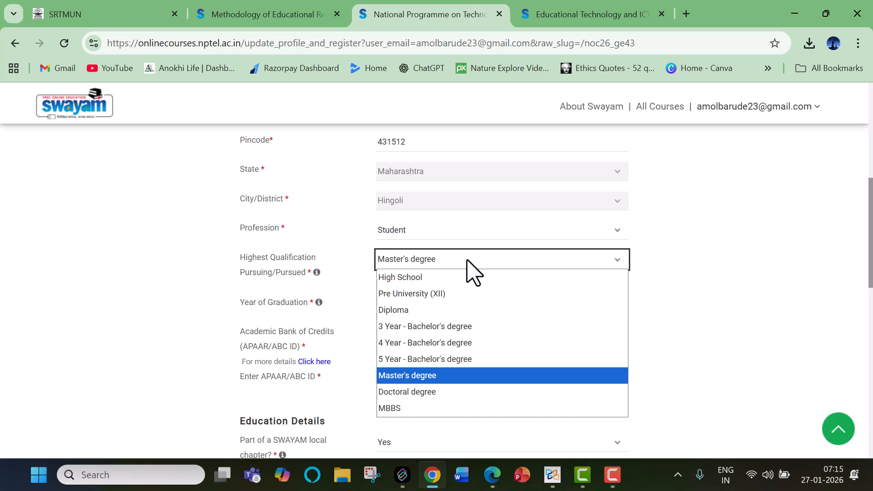
{"action": "left_click", "coordinate": [432, 376]}
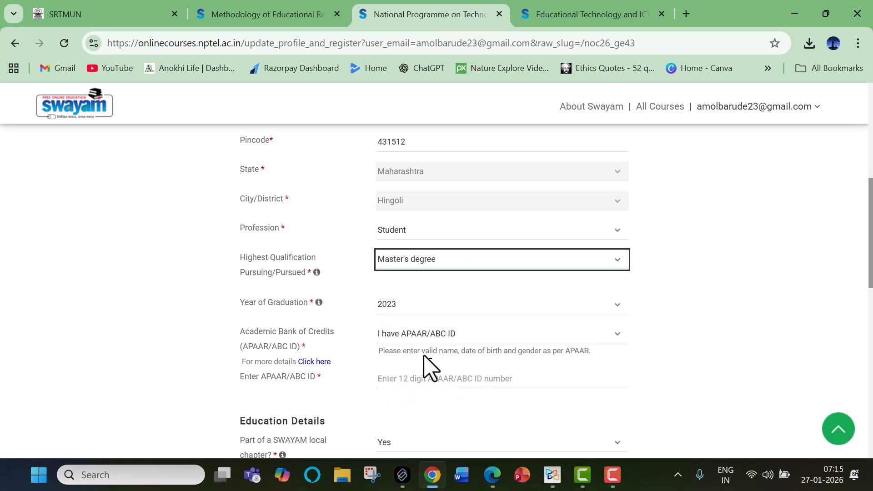
{"action": "left_click", "coordinate": [422, 314]}
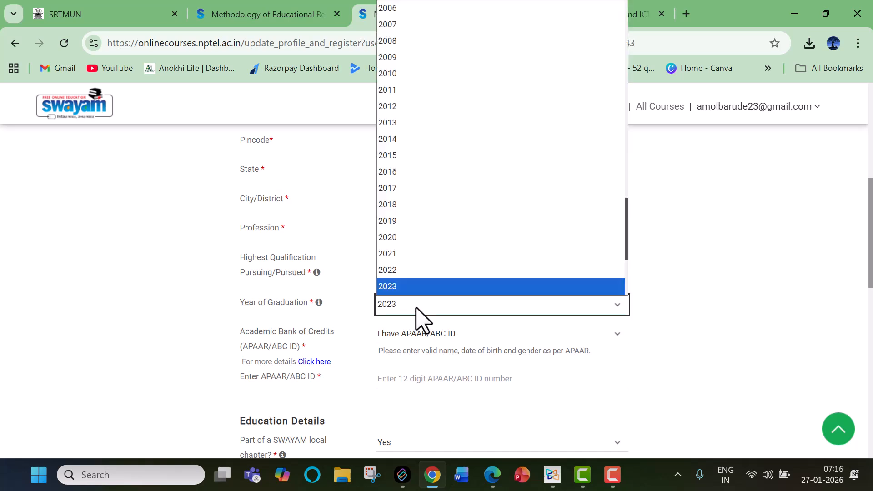
{"action": "left_click", "coordinate": [417, 309]}
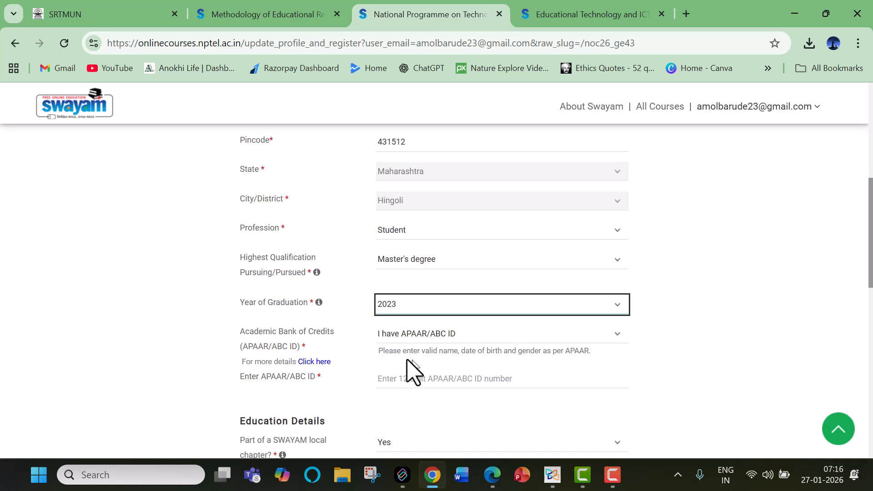
Check the Academic Bank of Credits choices, and search Google in a new browser tab for create appar id.
{"action": "left_click", "coordinate": [483, 334]}
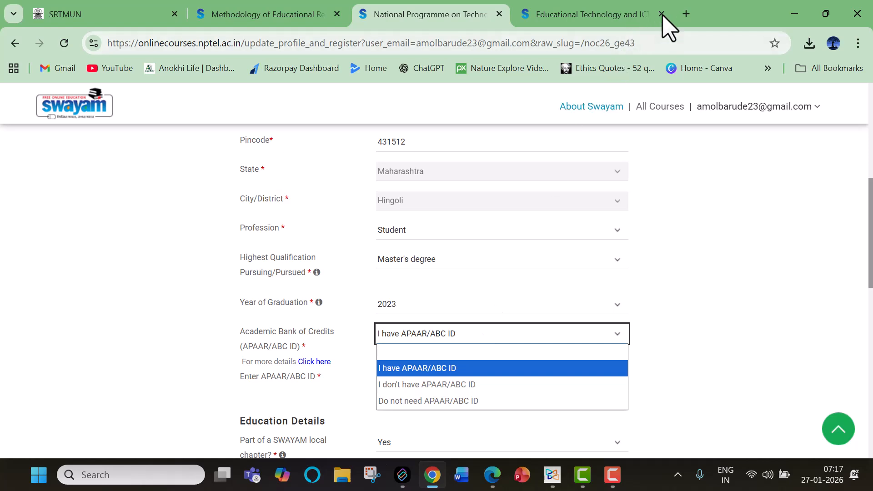
{"action": "left_click", "coordinate": [687, 14]}
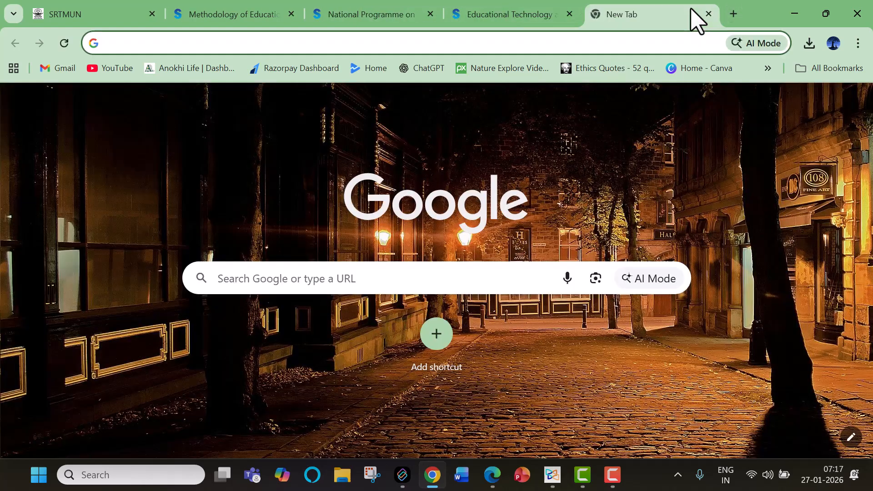
{"action": "type", "text": "CRE"}
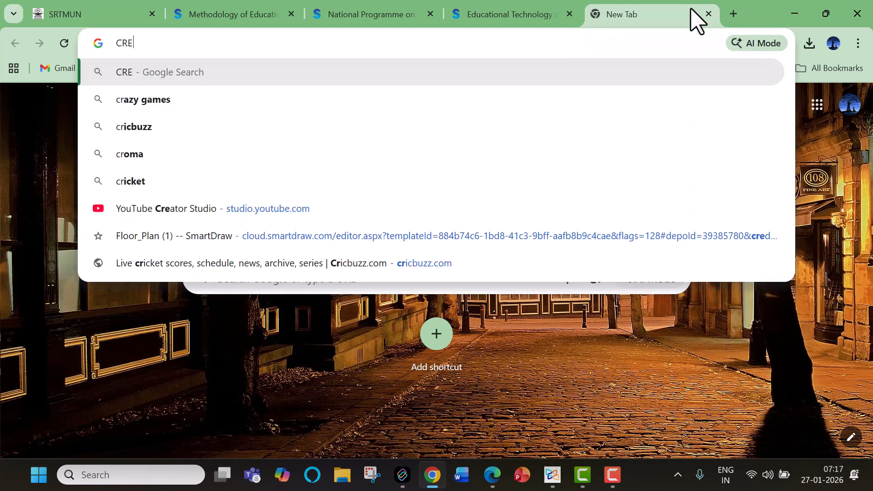
{"action": "type", "text": "ATE APPA"}
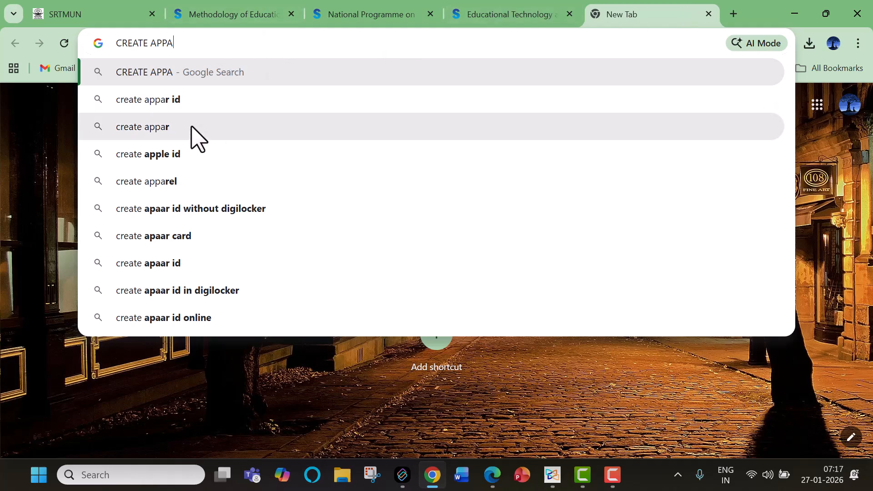
{"action": "left_click", "coordinate": [191, 100]}
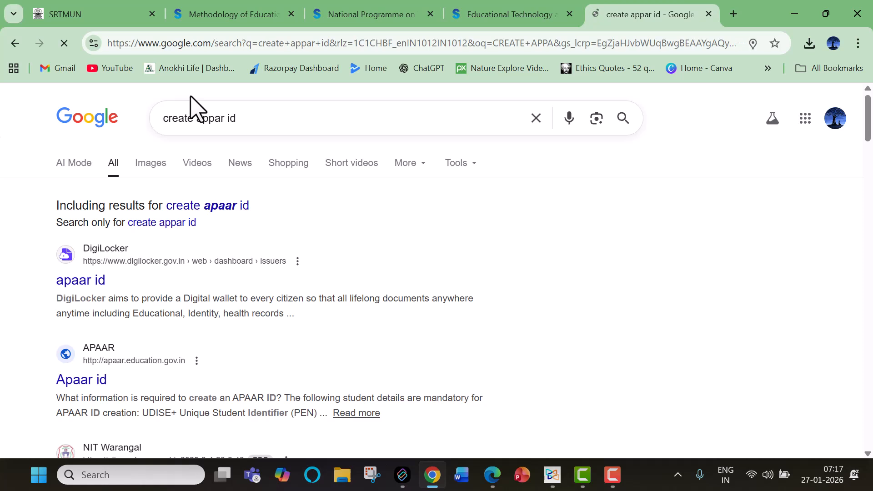
Return to the Update Profile form, select I have APAAR/ABC ID and go to the empty APAAR/ABC ID field.
{"action": "left_click", "coordinate": [481, 14]}
{"action": "left_click", "coordinate": [418, 15]}
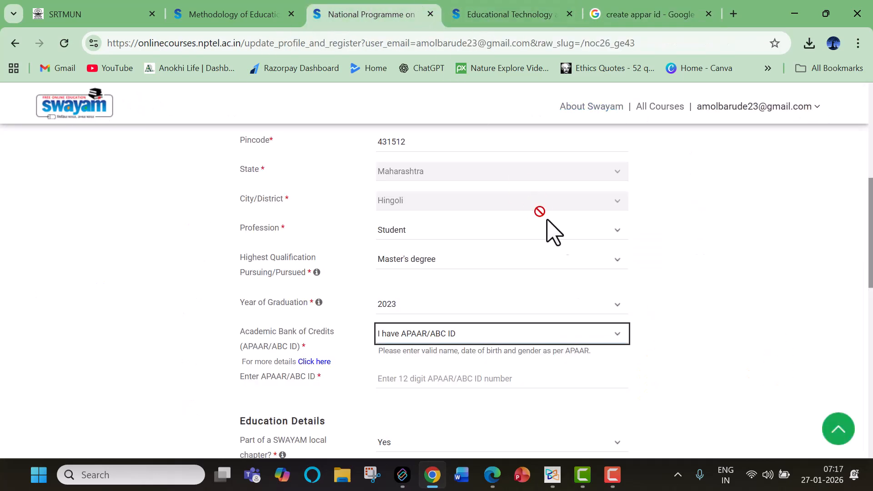
{"action": "left_click", "coordinate": [470, 331]}
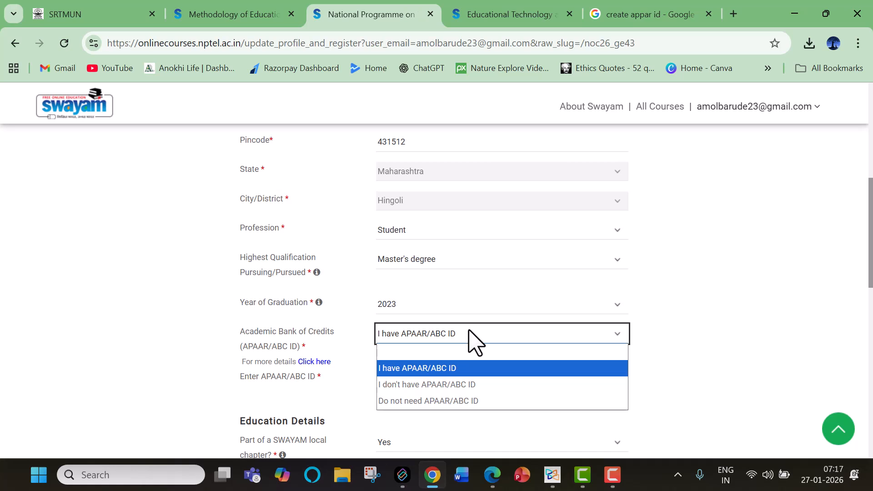
{"action": "left_click", "coordinate": [454, 371]}
{"action": "left_click", "coordinate": [416, 380]}
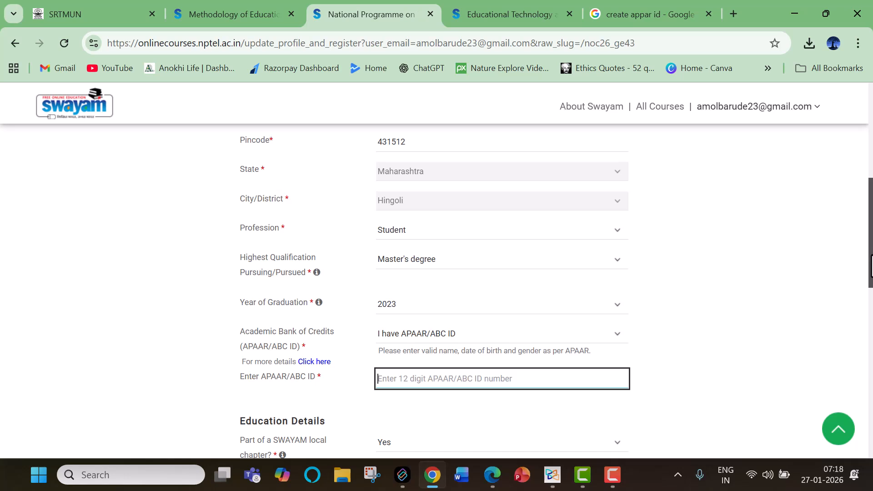
In the Education Details, answer Yes for SWAYAM local chapter membership and keep Maharashtra as the Local Chapter State.
{"action": "scroll", "coordinate": [871, 269], "scroll_direction": "down", "scroll_amount": 4}
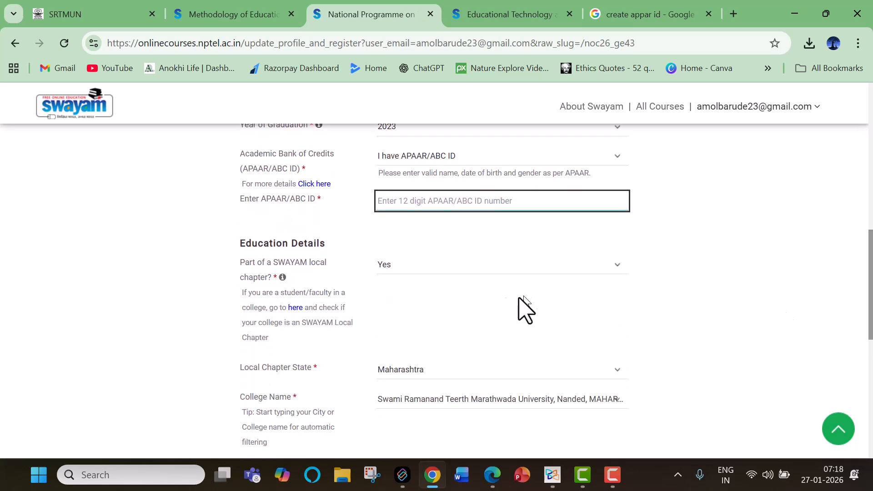
{"action": "left_click", "coordinate": [450, 268]}
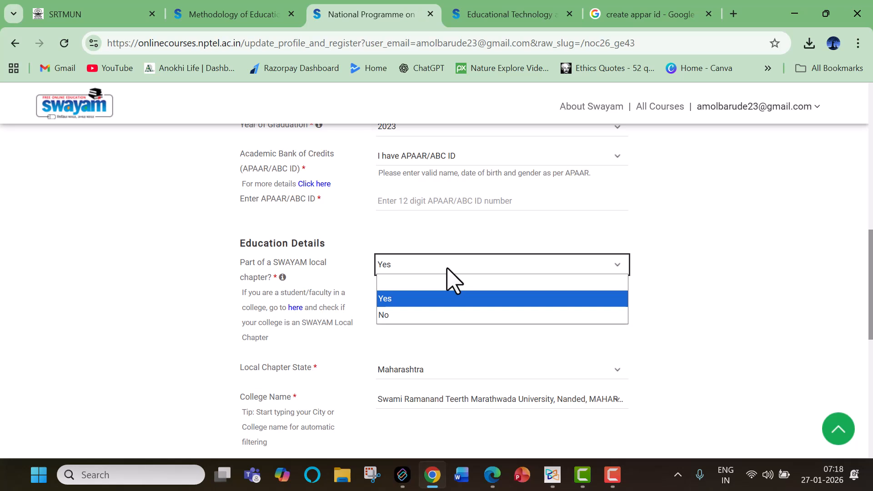
{"action": "left_click", "coordinate": [431, 298]}
{"action": "left_click", "coordinate": [434, 368]}
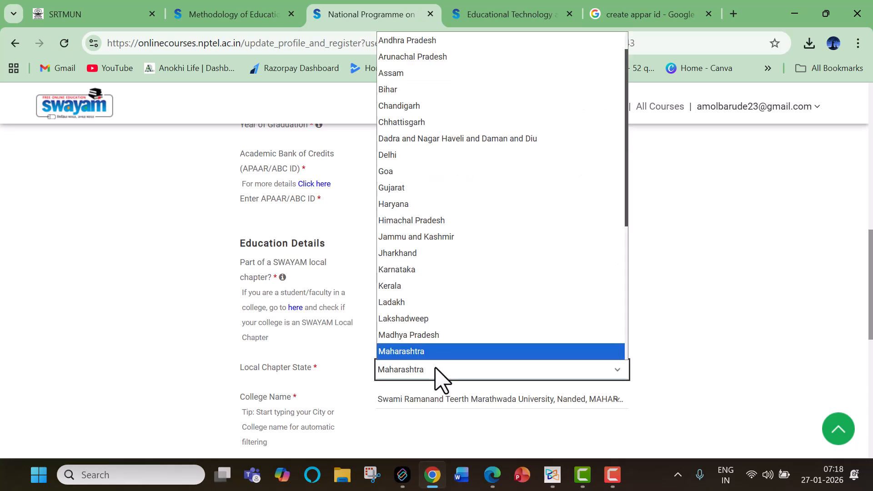
{"action": "left_click", "coordinate": [435, 369]}
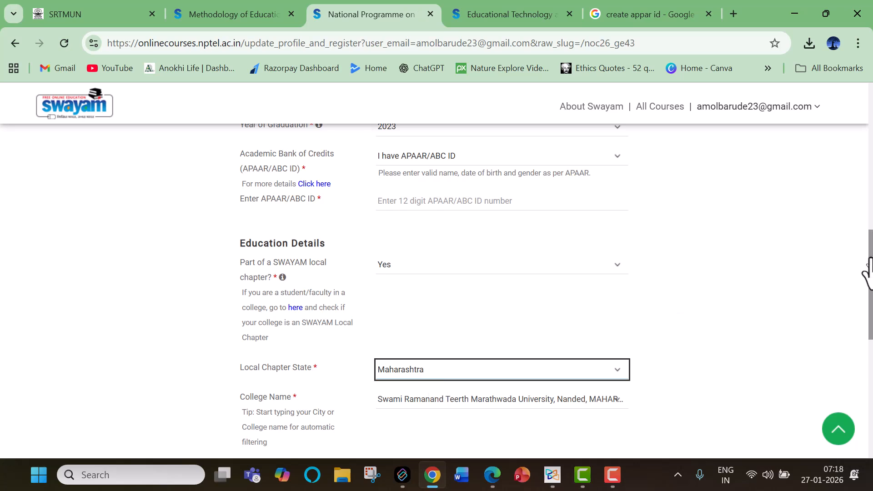
Check the College Name choices around Swami Ramanand Teerth Marathwada University, Nanded, without changing the selection.
{"action": "scroll", "coordinate": [555, 386], "scroll_direction": "down", "scroll_amount": 2}
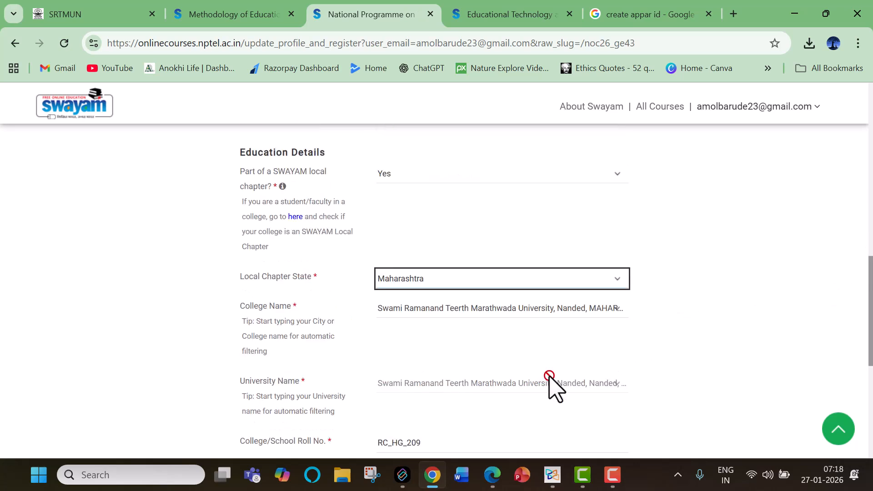
{"action": "left_click", "coordinate": [471, 312]}
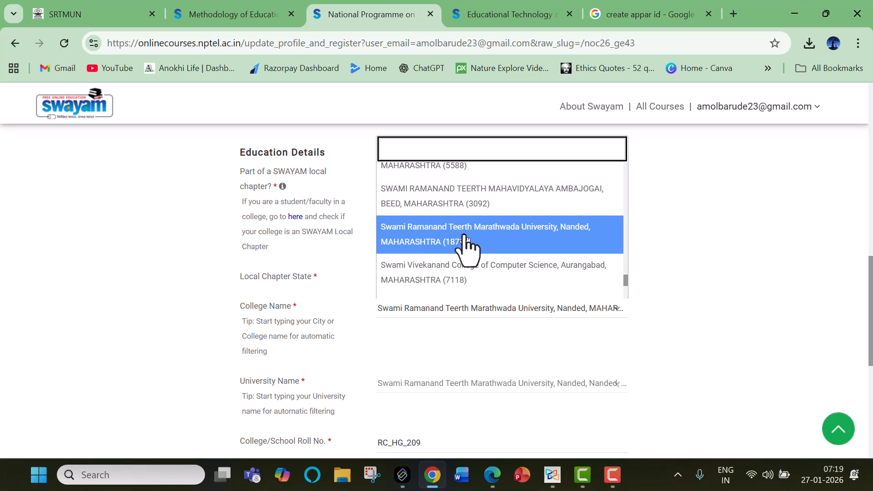
{"action": "left_click", "coordinate": [675, 345]}
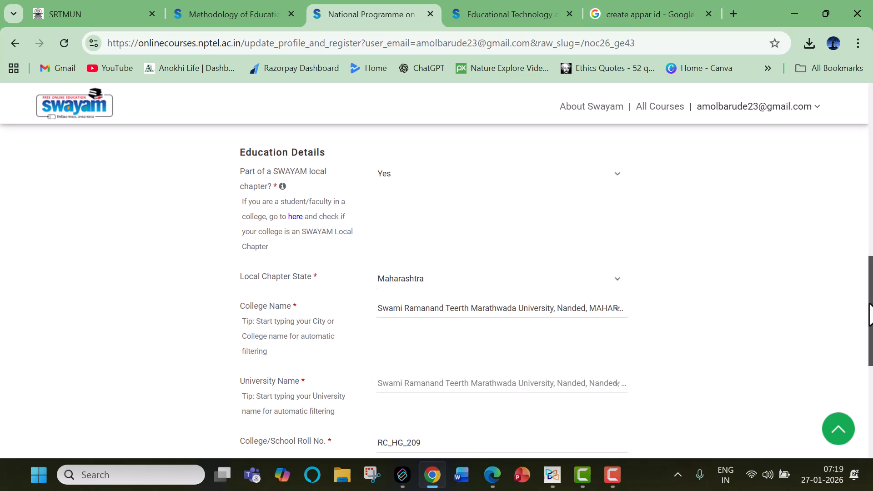
Review the University Name and the remaining Education Details, and open the College/School Roll No. for editing.
{"action": "left_click_drag", "start_coordinate": [869, 314], "coordinate": [869, 332]}
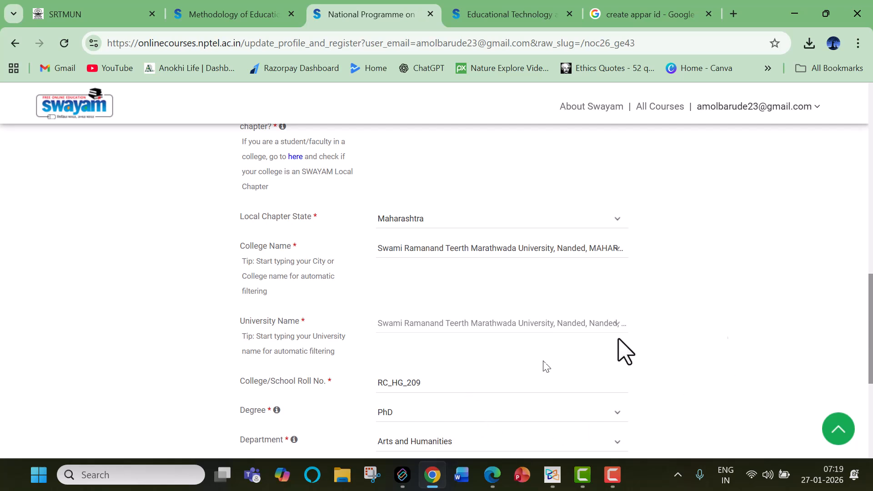
{"action": "scroll", "coordinate": [871, 318], "scroll_direction": "down", "scroll_amount": 1}
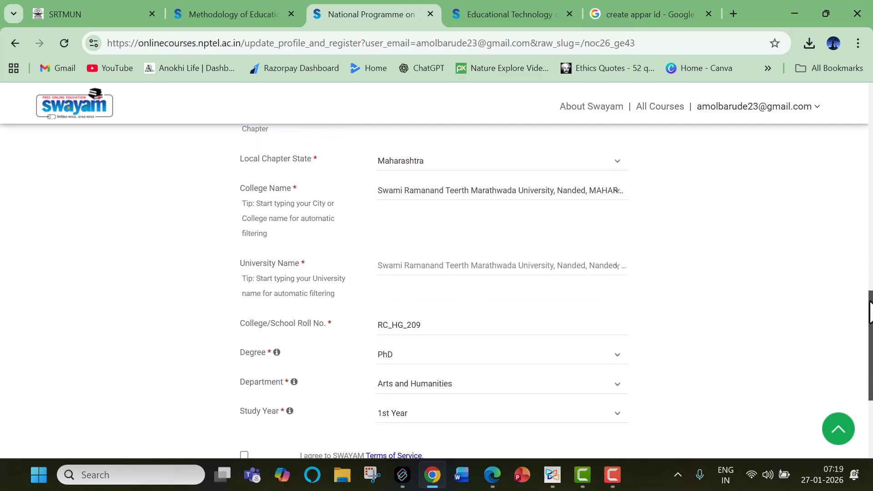
{"action": "left_click", "coordinate": [503, 324]}
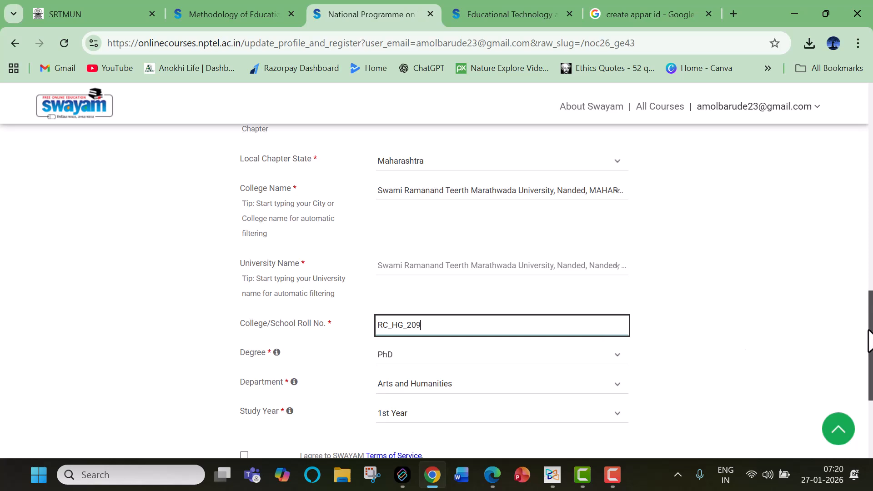
{"action": "mouse_move", "coordinate": [869, 341]}
{"action": "left_mouse_down"}
{"action": "mouse_move", "coordinate": [869, 373]}
{"action": "mouse_move", "coordinate": [870, 335]}
{"action": "left_mouse_up"}
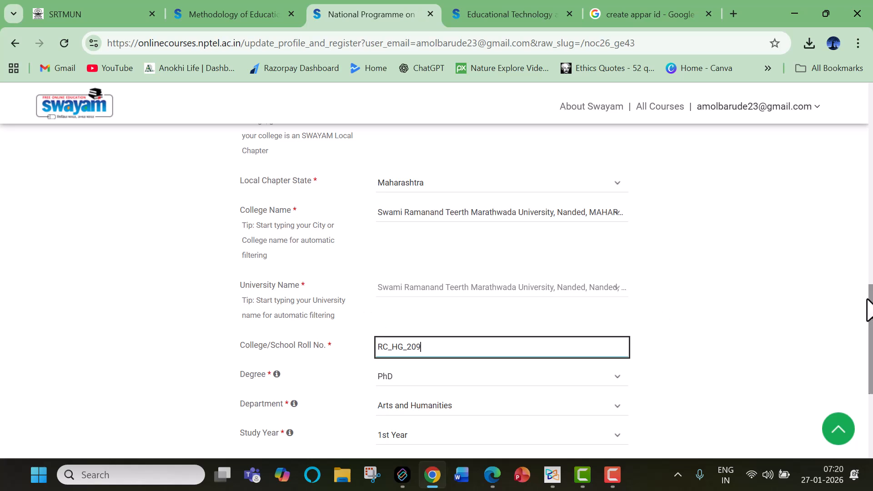
{"action": "left_click_drag", "start_coordinate": [868, 301], "coordinate": [871, 359]}
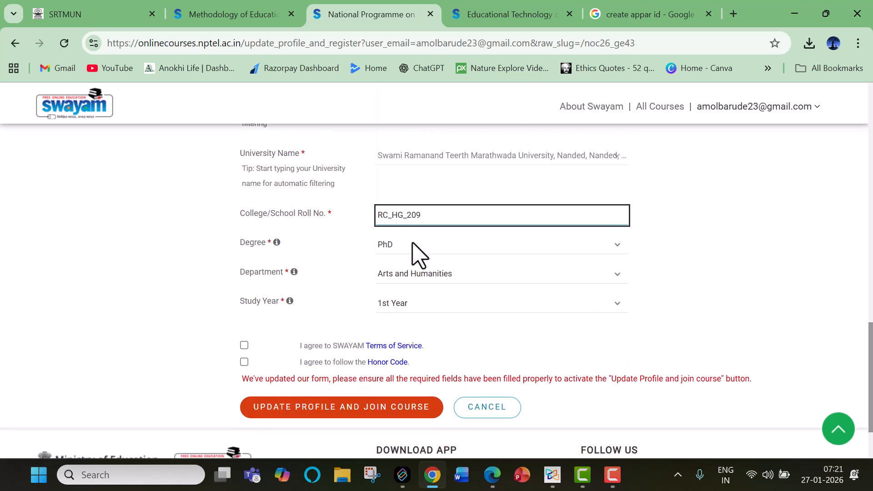
Set the Degree to Arts and Humanities and look through the Department choices offered for it.
{"action": "left_click", "coordinate": [416, 253]}
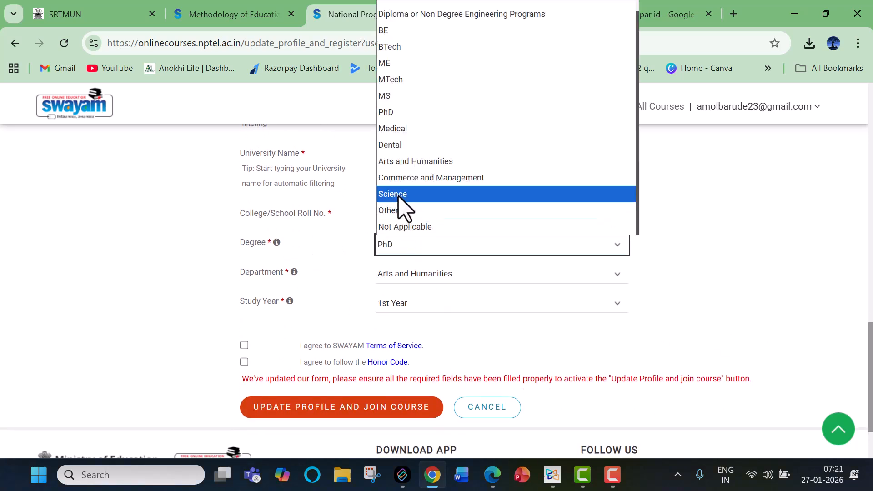
{"action": "left_click", "coordinate": [402, 163]}
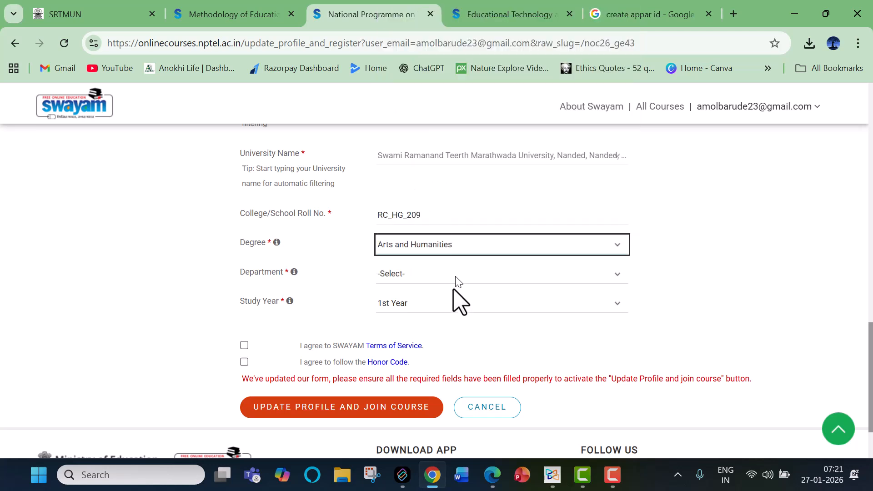
{"action": "left_click", "coordinate": [430, 276]}
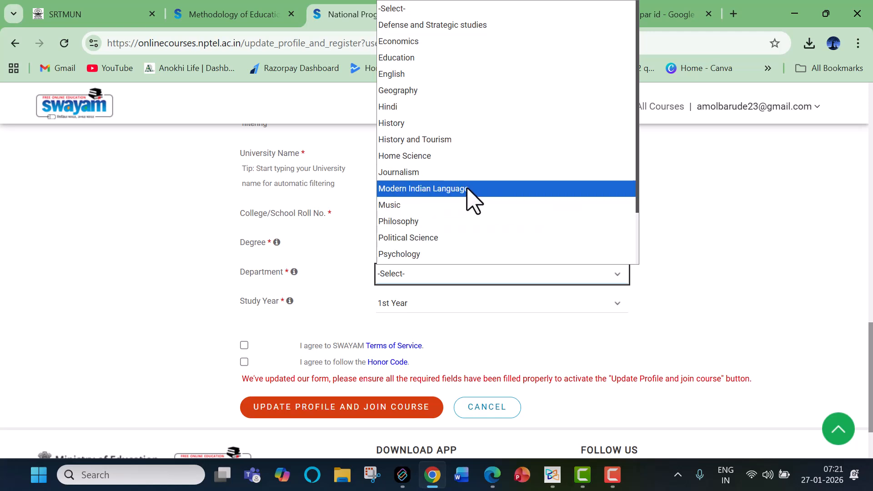
{"action": "scroll", "coordinate": [460, 214], "scroll_direction": "down", "scroll_amount": 1}
{"action": "left_click", "coordinate": [447, 335]}
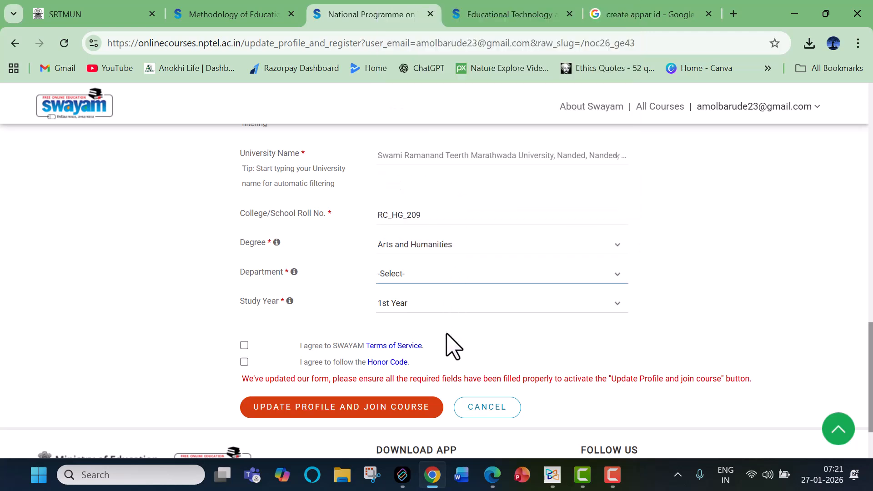
Set the Degree to PhD and the Department to Arts and Humanities in the Education Details.
{"action": "left_click", "coordinate": [414, 249]}
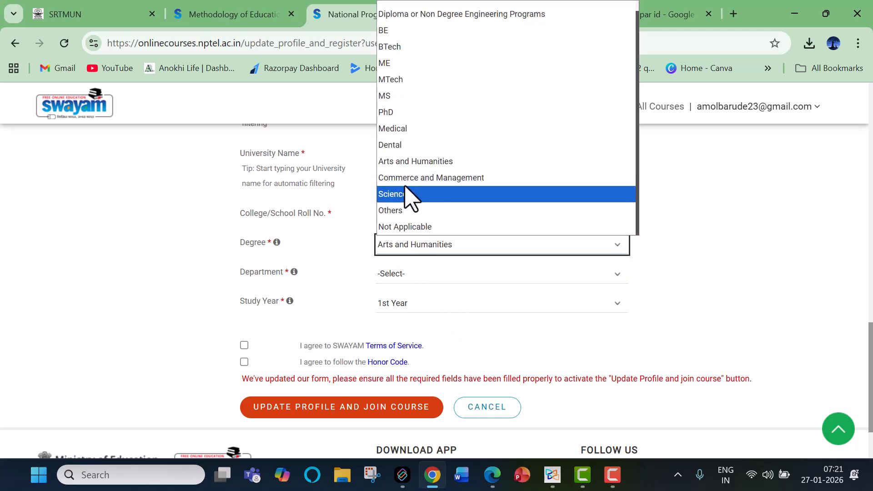
{"action": "left_click", "coordinate": [399, 114]}
{"action": "left_click", "coordinate": [441, 273]}
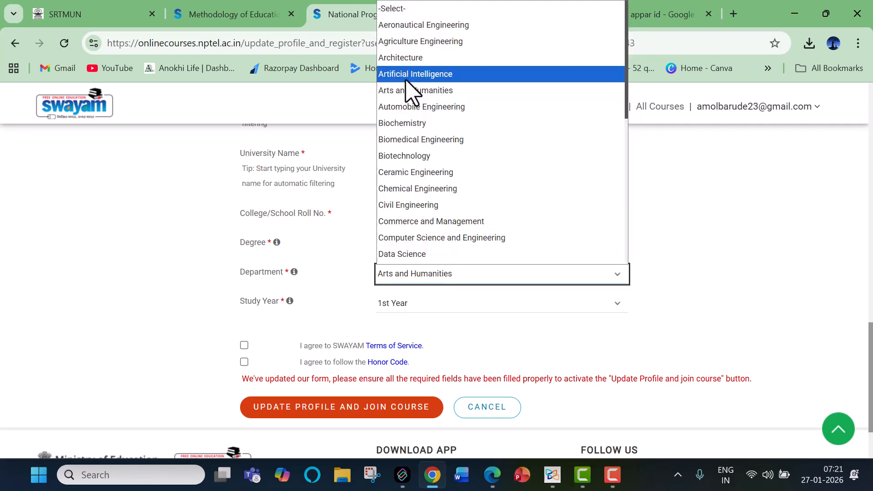
{"action": "left_click", "coordinate": [410, 93]}
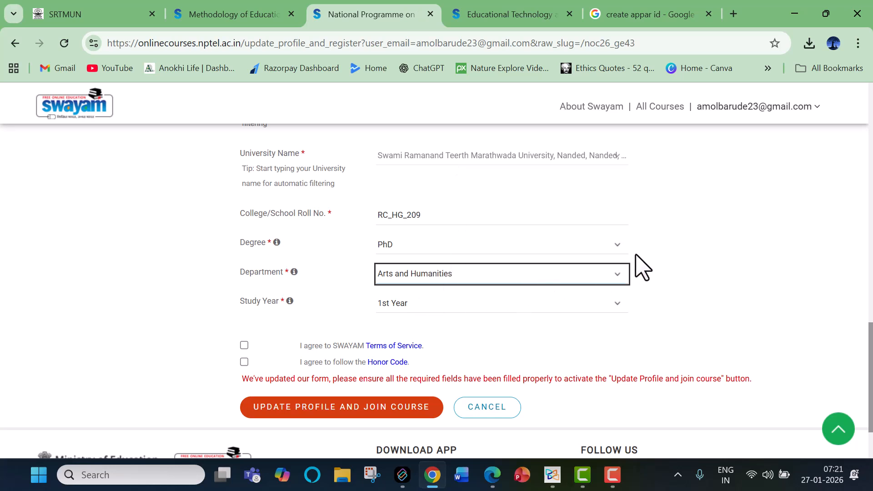
Change the Degree to Commerce and Management with Commerce as the Department, leaving the Study Year at 1st Year.
{"action": "left_click", "coordinate": [610, 249]}
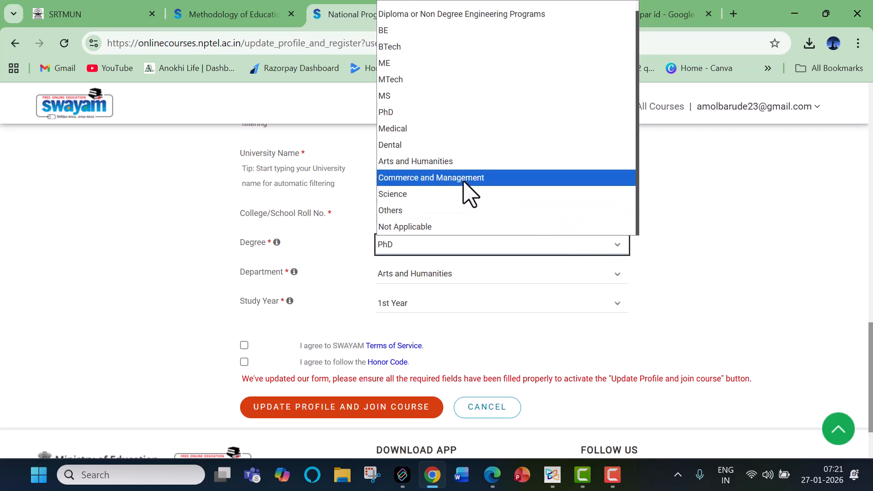
{"action": "left_click", "coordinate": [466, 180]}
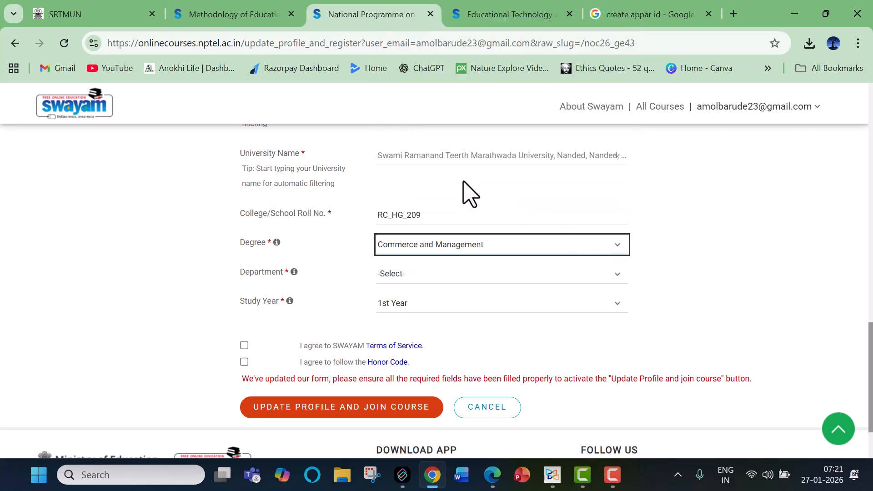
{"action": "left_click", "coordinate": [423, 279]}
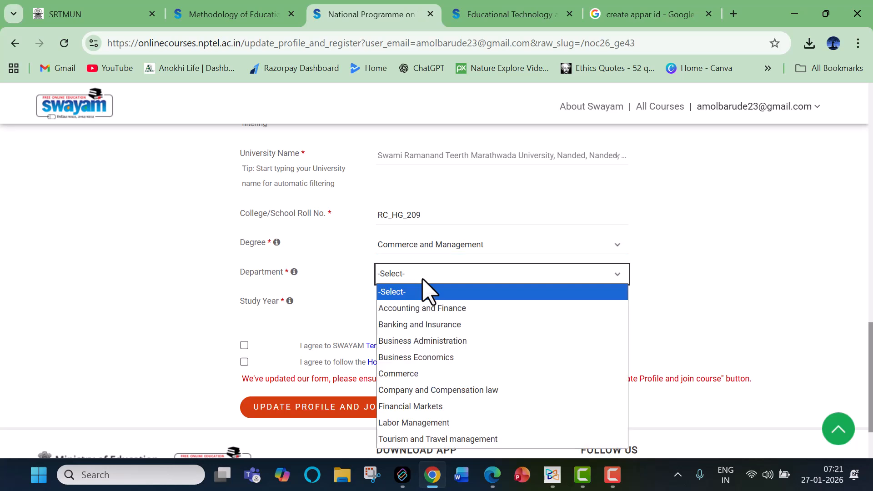
{"action": "left_click", "coordinate": [416, 376]}
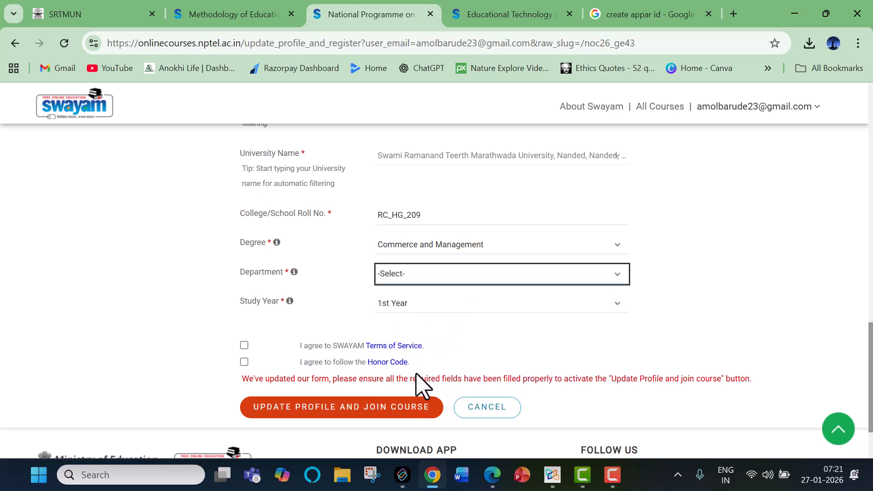
{"action": "left_click", "coordinate": [412, 298]}
{"action": "left_click", "coordinate": [413, 299]}
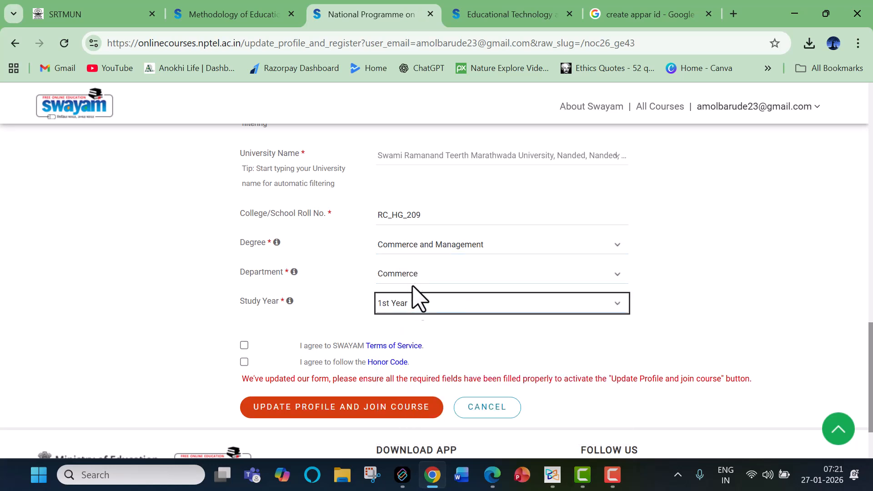
Change the Degree to Science and look through the Department choices offered for it without selecting one.
{"action": "left_click", "coordinate": [490, 251]}
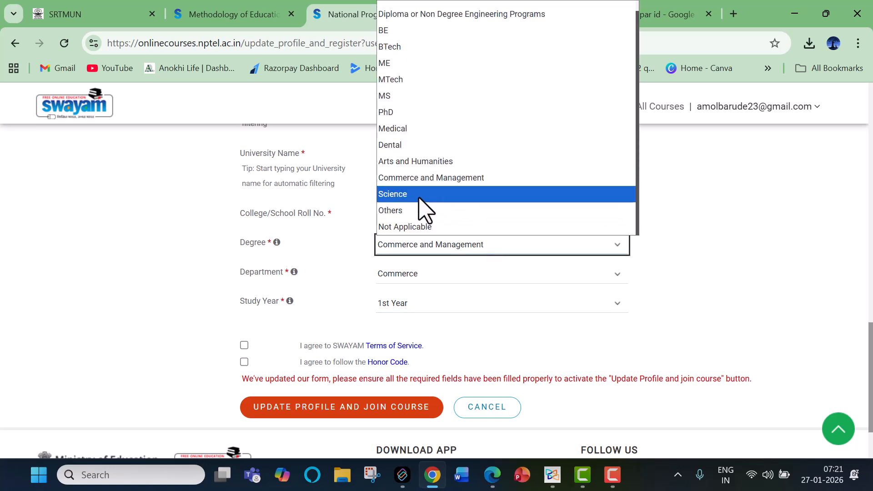
{"action": "left_click", "coordinate": [419, 194]}
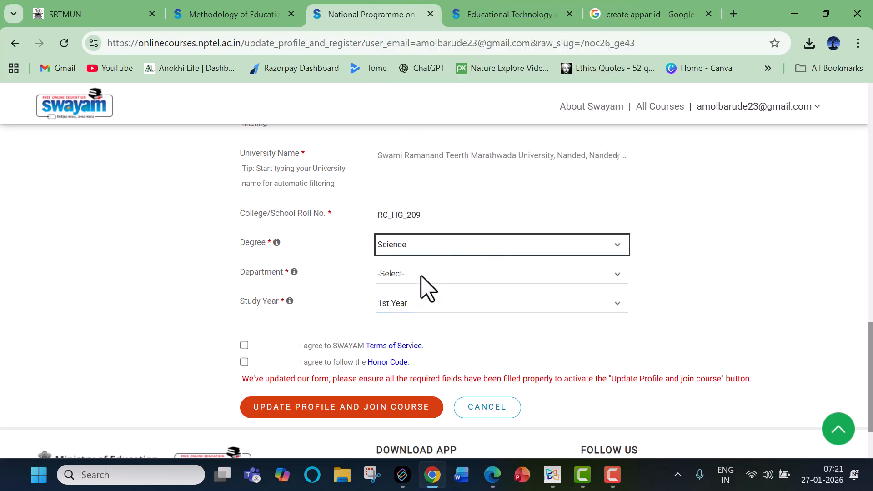
{"action": "left_click", "coordinate": [421, 275]}
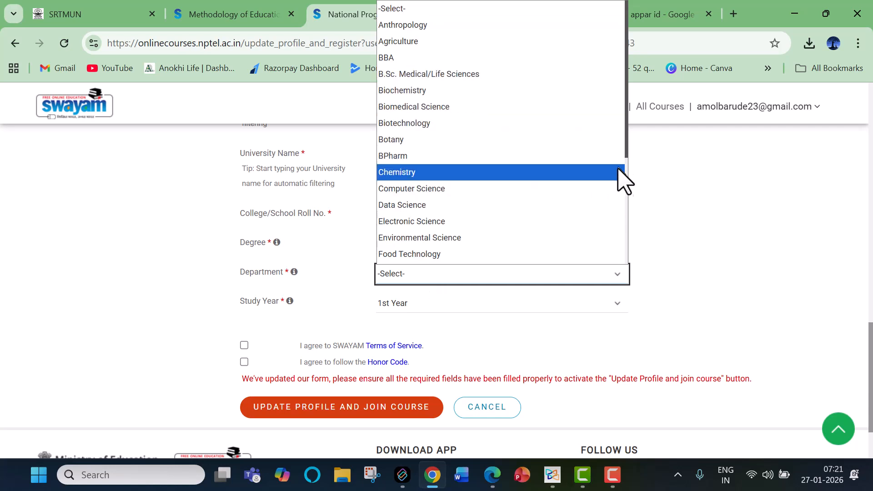
{"action": "scroll", "coordinate": [627, 178], "scroll_direction": "down", "scroll_amount": 1}
{"action": "scroll", "coordinate": [630, 190], "scroll_direction": "down", "scroll_amount": 3}
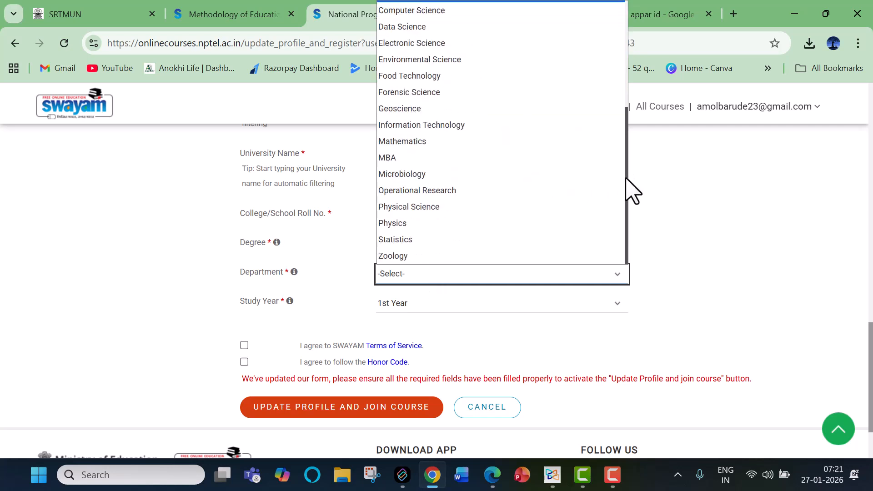
{"action": "left_click", "coordinate": [720, 196]}
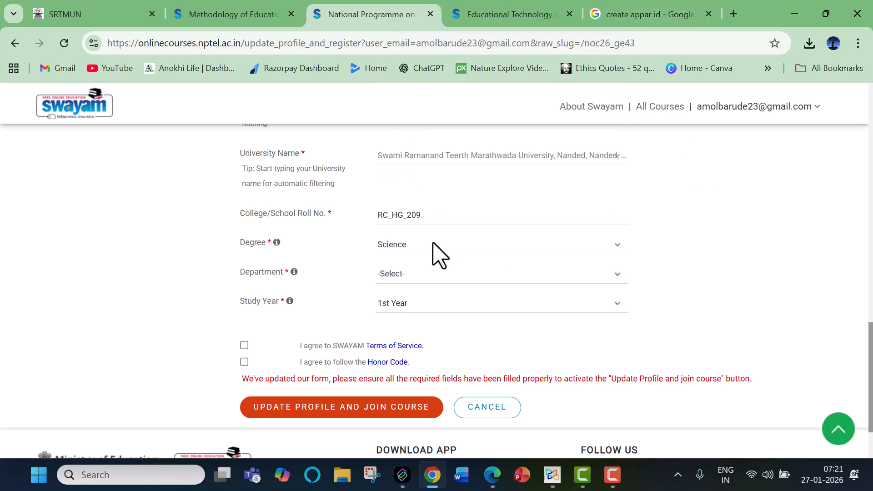
{"action": "left_click", "coordinate": [421, 278]}
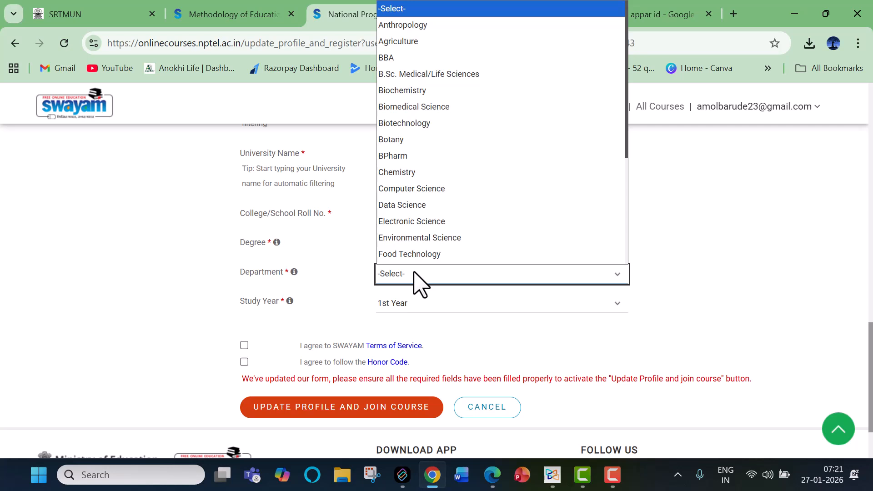
{"action": "left_click", "coordinate": [421, 278]}
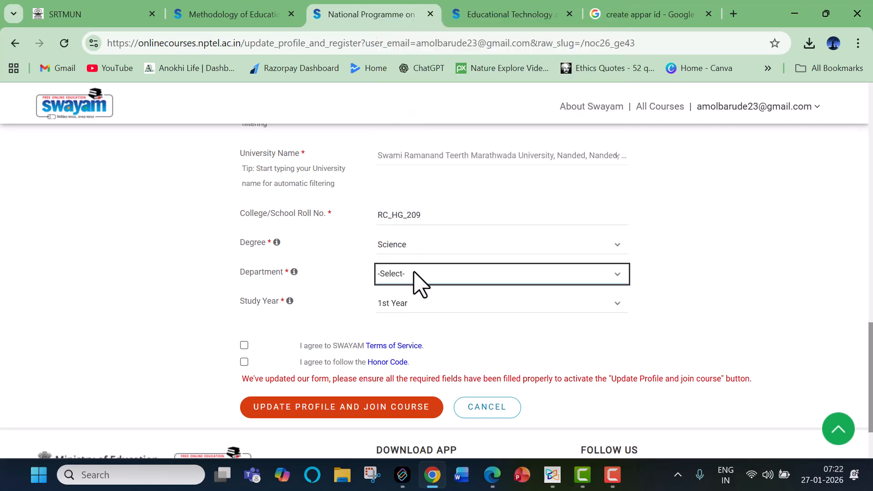
{"action": "left_click", "coordinate": [421, 278]}
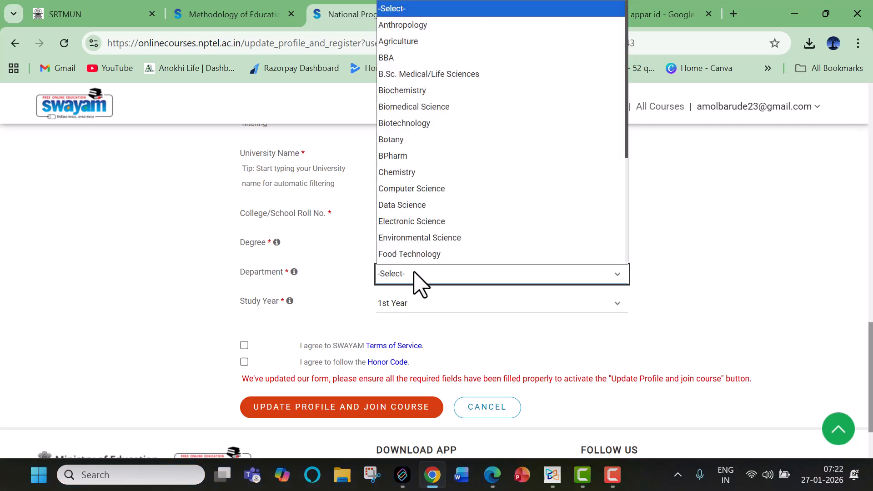
{"action": "left_click", "coordinate": [415, 273]}
Switch the Degree back to PhD and look through its Department choices, keeping Arts and Humanities.
{"action": "left_click", "coordinate": [402, 249]}
{"action": "scroll", "coordinate": [407, 191], "scroll_direction": "down", "scroll_amount": 1}
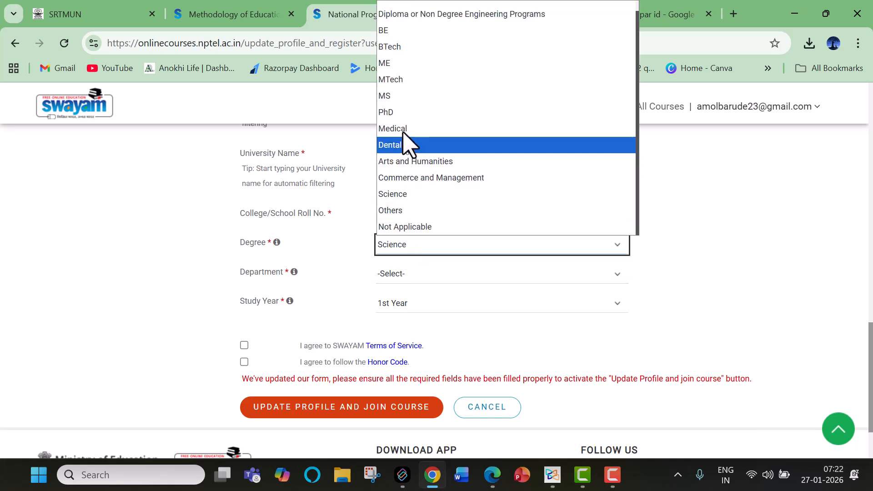
{"action": "left_click", "coordinate": [397, 114]}
{"action": "left_click", "coordinate": [434, 278]}
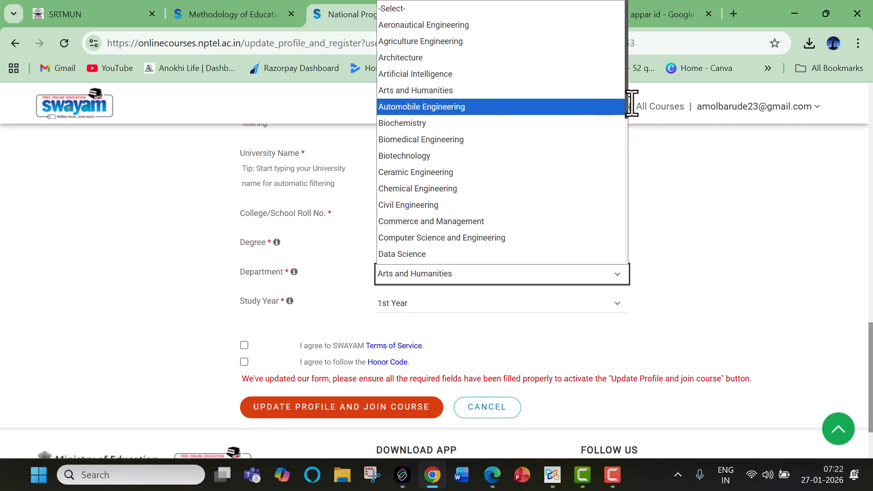
{"action": "left_click_drag", "start_coordinate": [627, 107], "coordinate": [609, 73]}
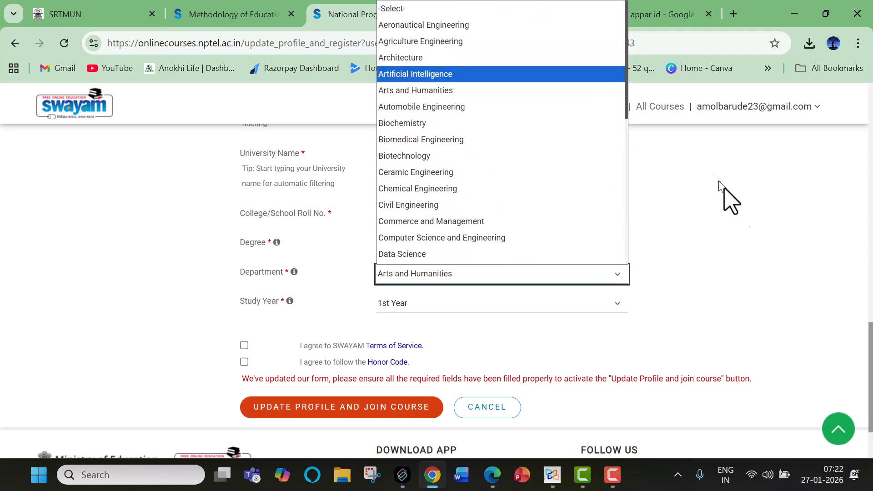
{"action": "left_click", "coordinate": [759, 249]}
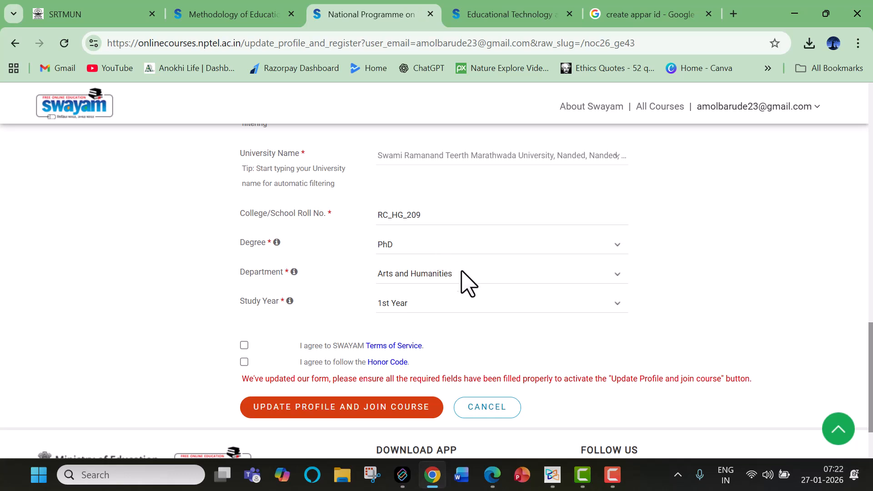
Change the Degree to Arts and Humanities and select Modern Indian Language as the Department.
{"action": "left_click", "coordinate": [424, 250]}
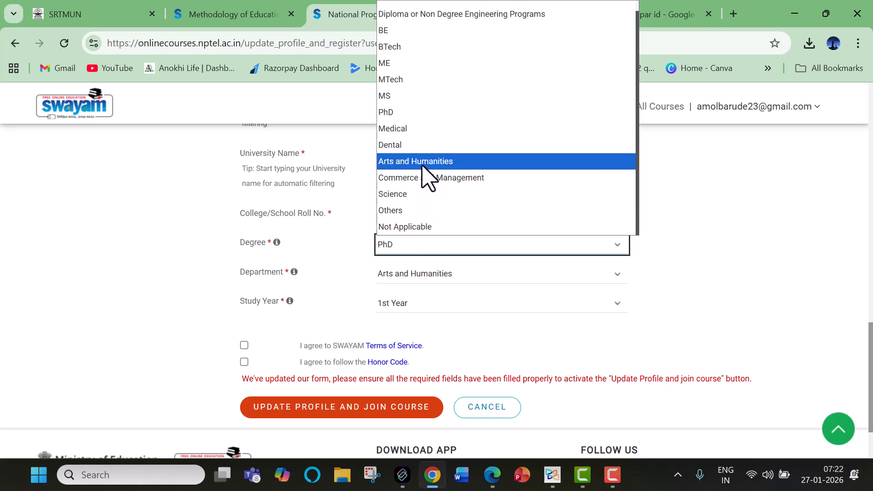
{"action": "left_click", "coordinate": [423, 164]}
{"action": "left_click", "coordinate": [456, 272]}
{"action": "scroll", "coordinate": [436, 200], "scroll_direction": "down", "scroll_amount": 1}
{"action": "left_click", "coordinate": [428, 179]}
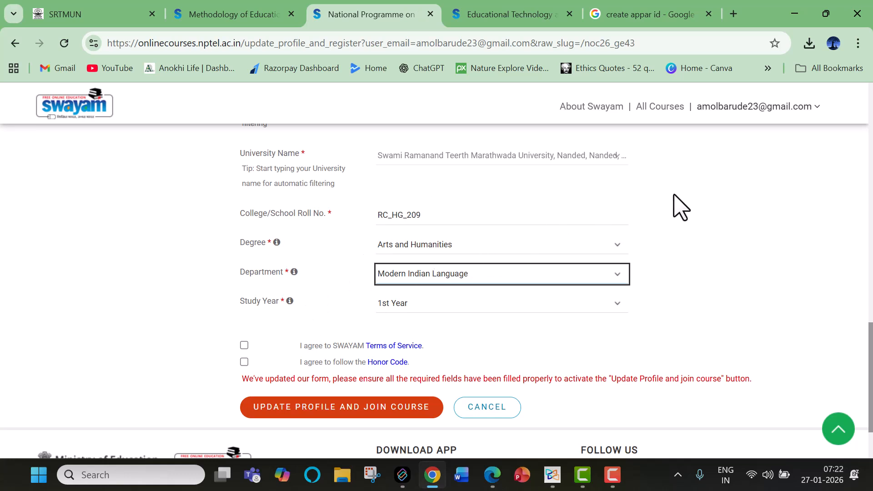
Set the Degree to PhD again and select Arts and Humanities as the Department.
{"action": "left_click", "coordinate": [462, 247]}
{"action": "scroll", "coordinate": [416, 121], "scroll_direction": "down", "scroll_amount": 1}
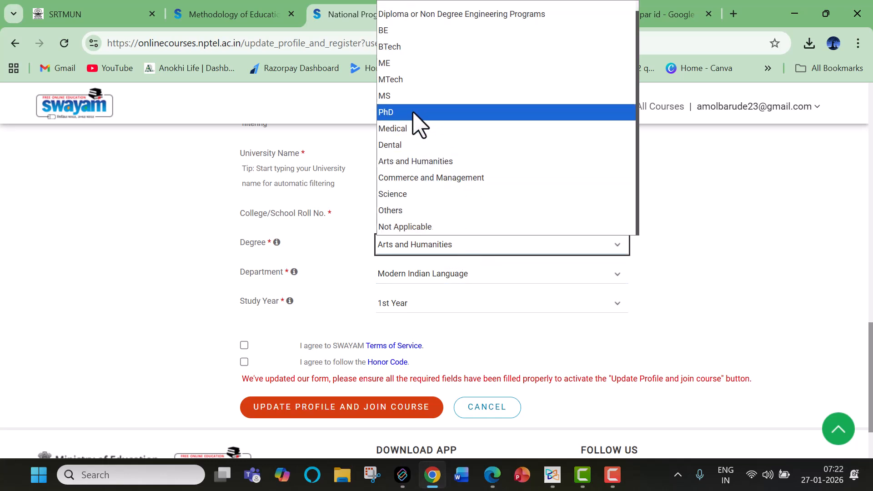
{"action": "left_click", "coordinate": [414, 113]}
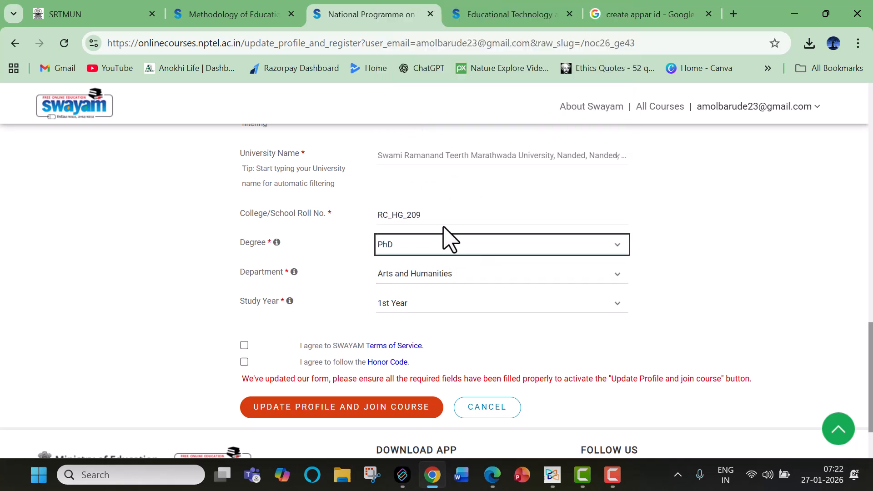
{"action": "left_click", "coordinate": [433, 273]}
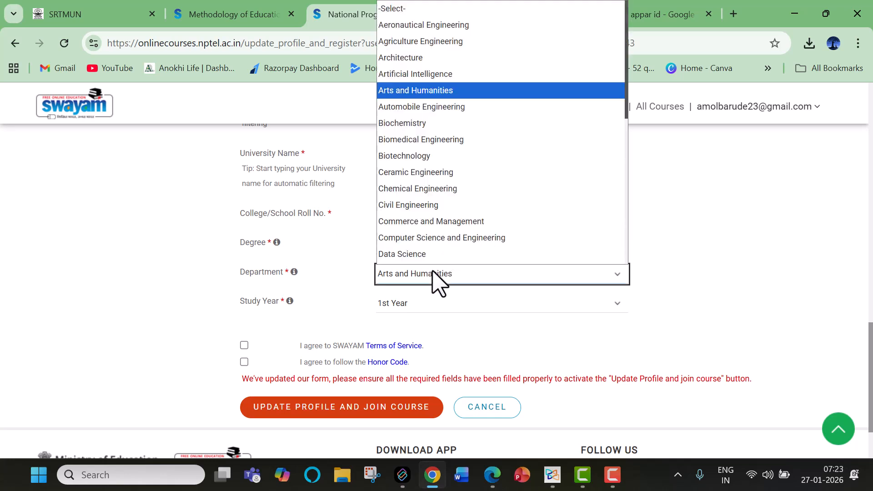
{"action": "left_click", "coordinate": [407, 91]}
Keep the Study Year at 1st Year and agree to the SWAYAM Terms of Service and the Honor Code.
{"action": "left_click", "coordinate": [416, 301]}
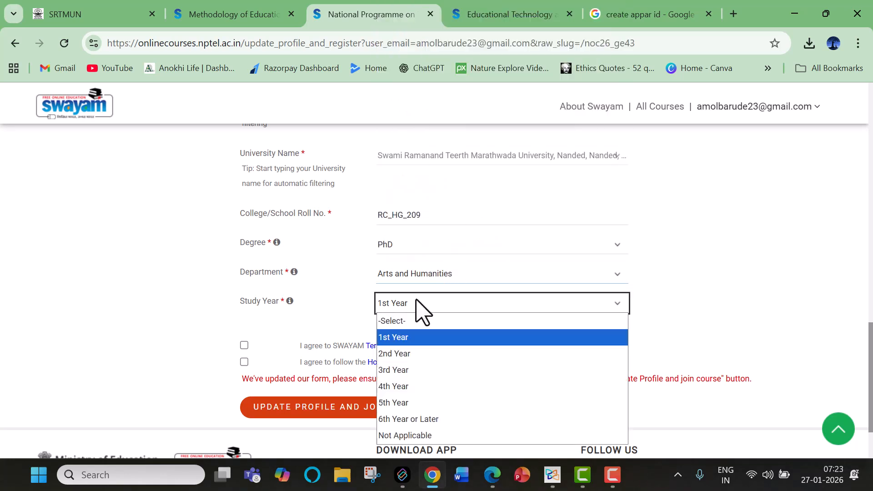
{"action": "left_click", "coordinate": [415, 300]}
{"action": "left_click", "coordinate": [244, 345]}
{"action": "left_click", "coordinate": [245, 362]}
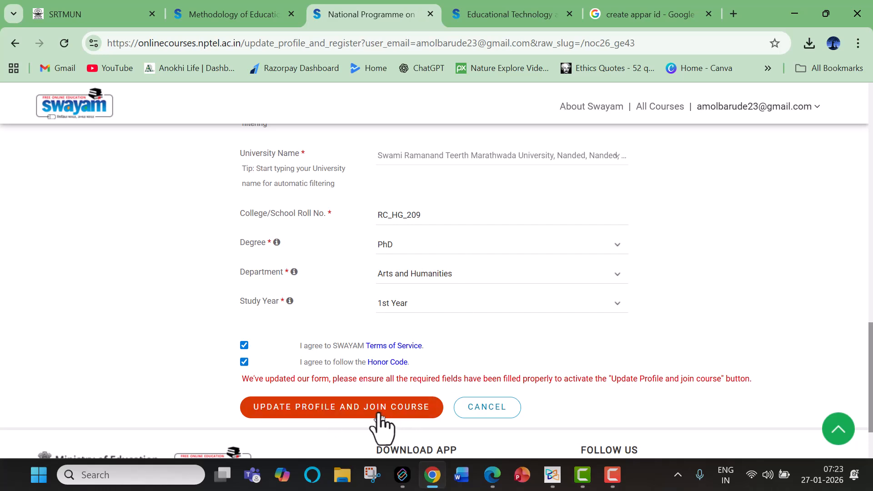
Switch to the open Educational Technology and ICT course page and open the account's profile page from there.
{"action": "left_click", "coordinate": [511, 19]}
{"action": "left_click", "coordinate": [532, 213]}
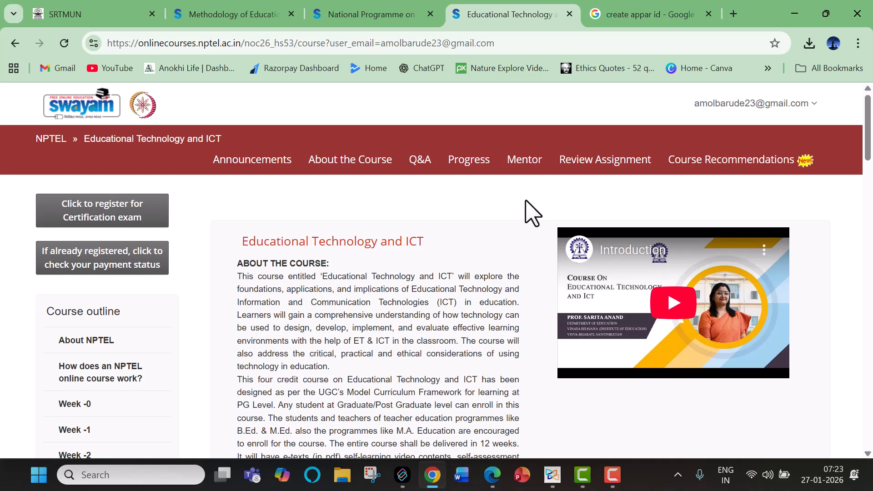
{"action": "left_click", "coordinate": [806, 103]}
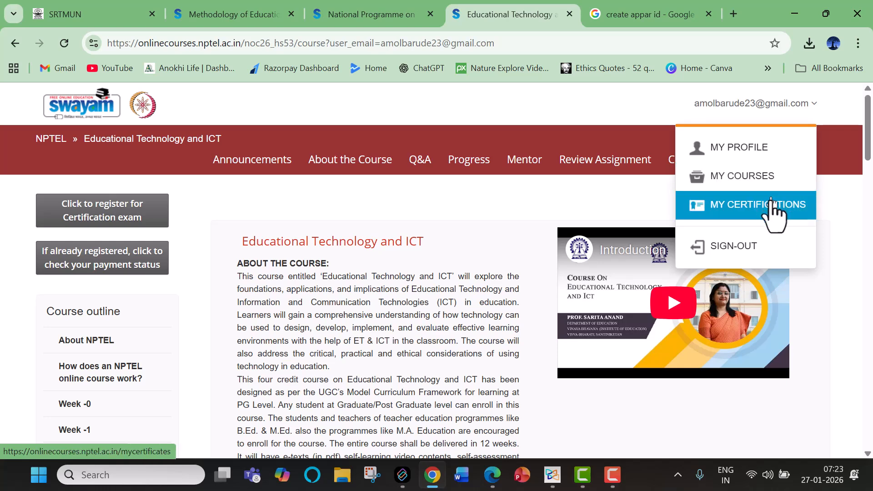
{"action": "left_click", "coordinate": [764, 159]}
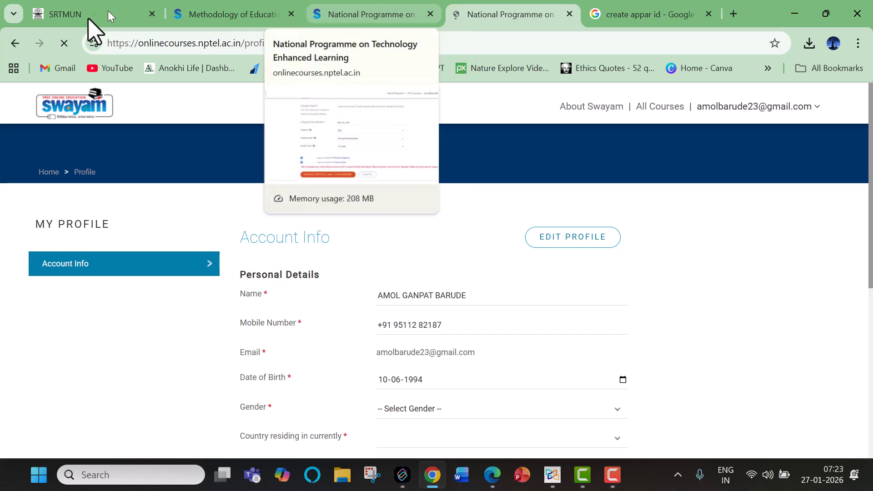
Return to My Courses on SWAYAM and open the Research and Publication Ethics course.
{"action": "left_click", "coordinate": [13, 43]}
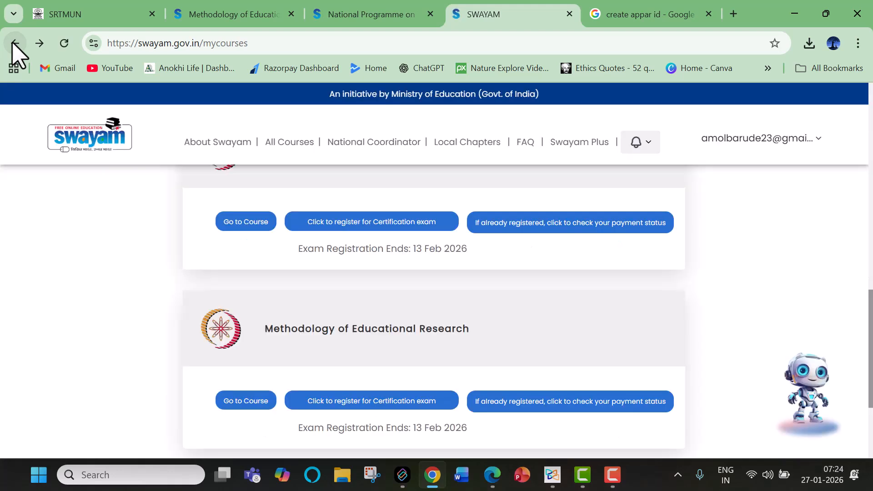
{"action": "left_click", "coordinate": [826, 148]}
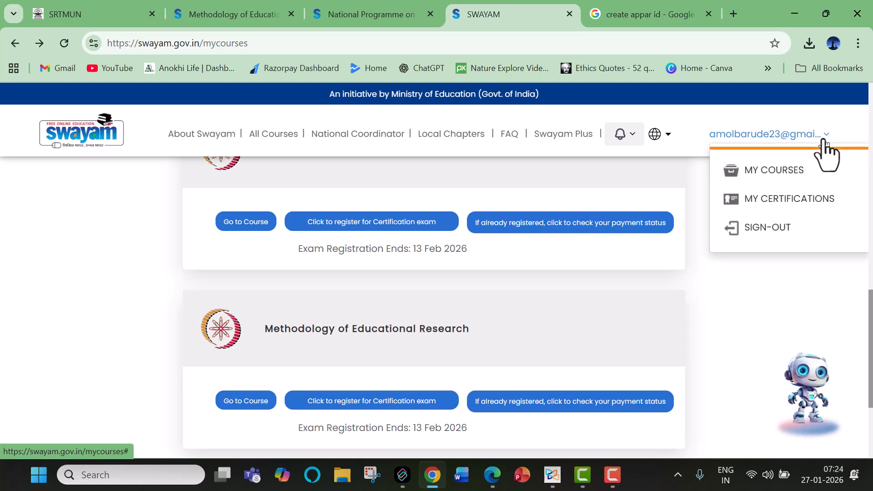
{"action": "left_click", "coordinate": [794, 172]}
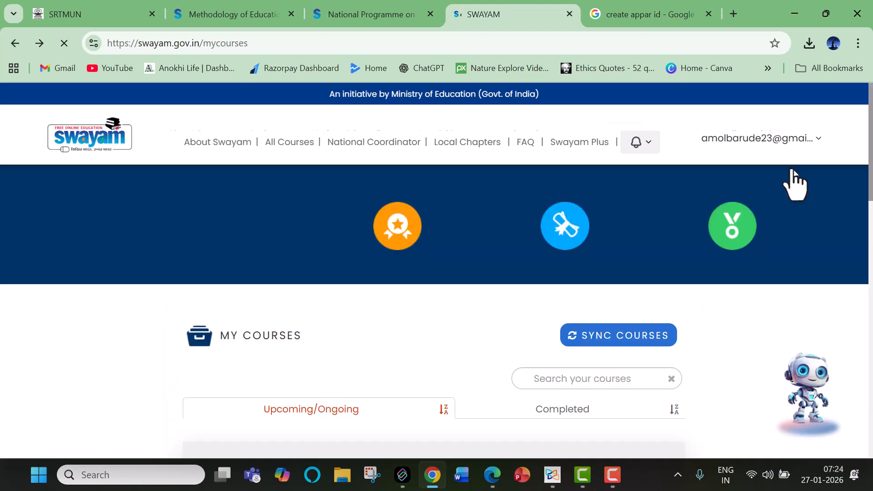
{"action": "left_click_drag", "start_coordinate": [872, 145], "coordinate": [848, 231]}
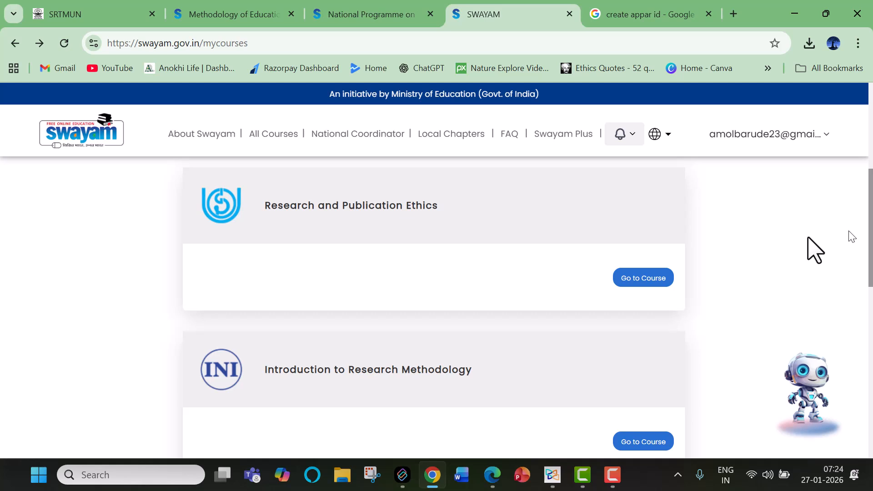
{"action": "left_click", "coordinate": [620, 280]}
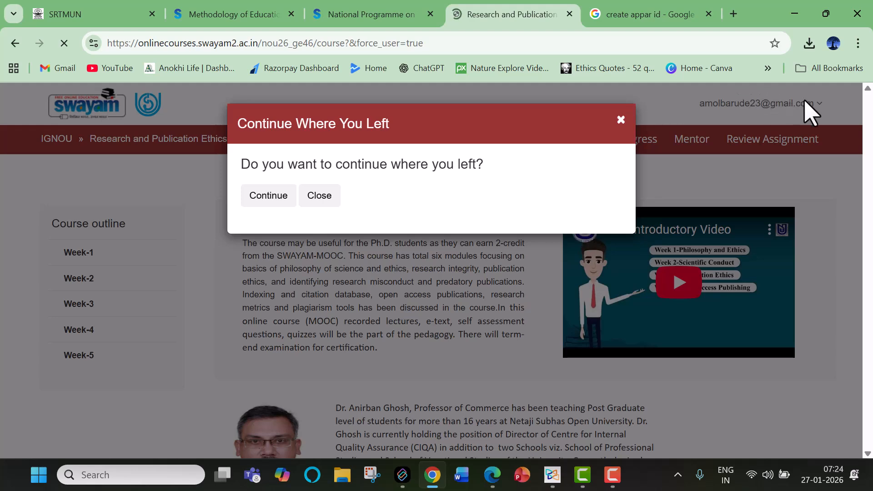
Dismiss the offer to continue where the course was left and go from the account options to My Courses.
{"action": "left_click", "coordinate": [620, 120]}
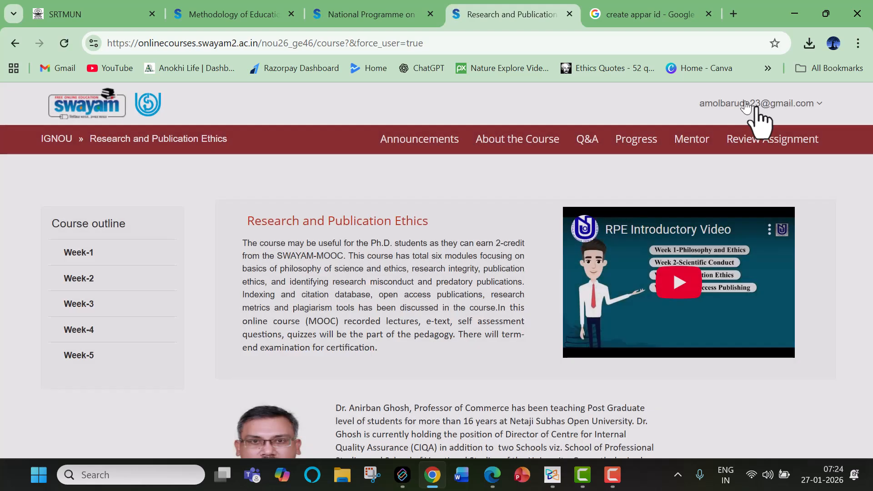
{"action": "left_click", "coordinate": [794, 109]}
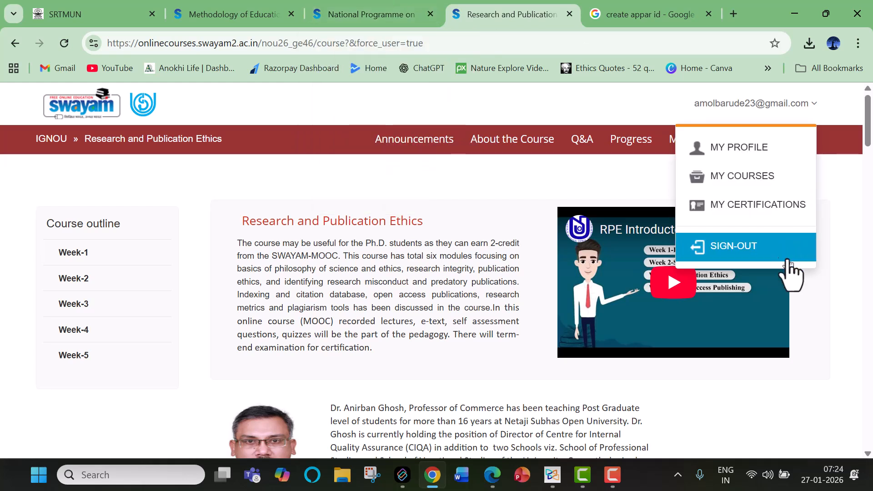
{"action": "left_click", "coordinate": [786, 104]}
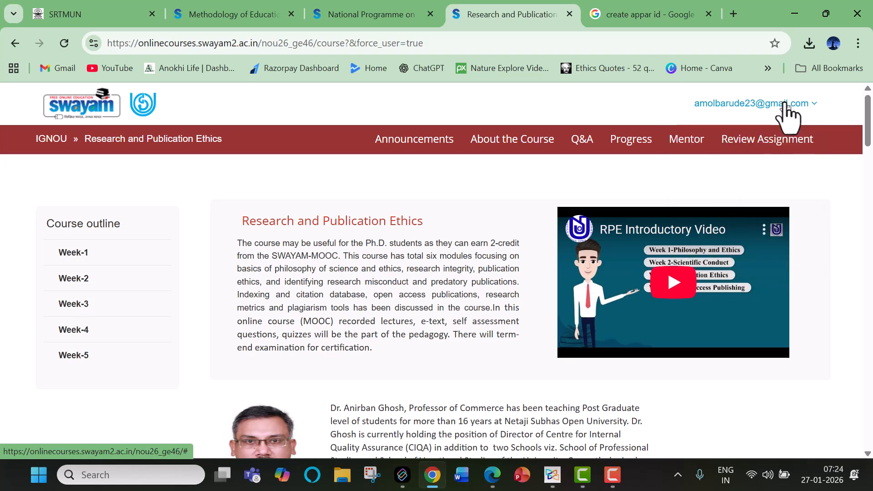
{"action": "left_click", "coordinate": [800, 108]}
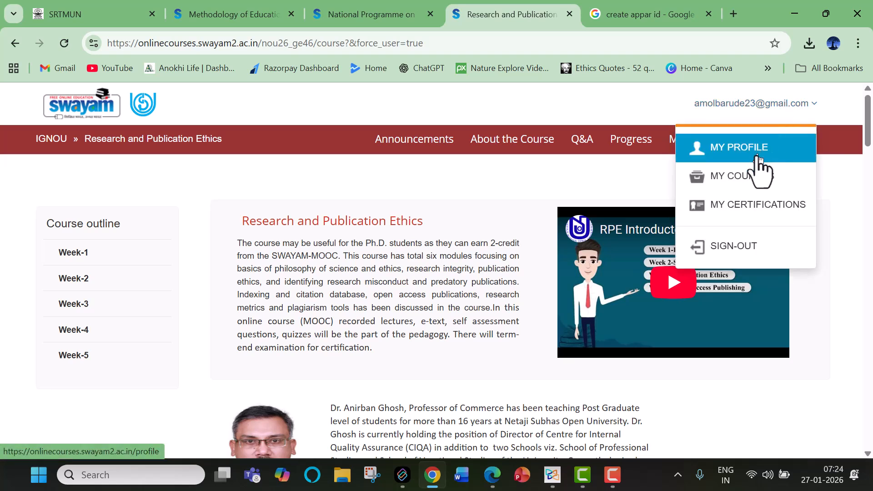
{"action": "left_click", "coordinate": [746, 177]}
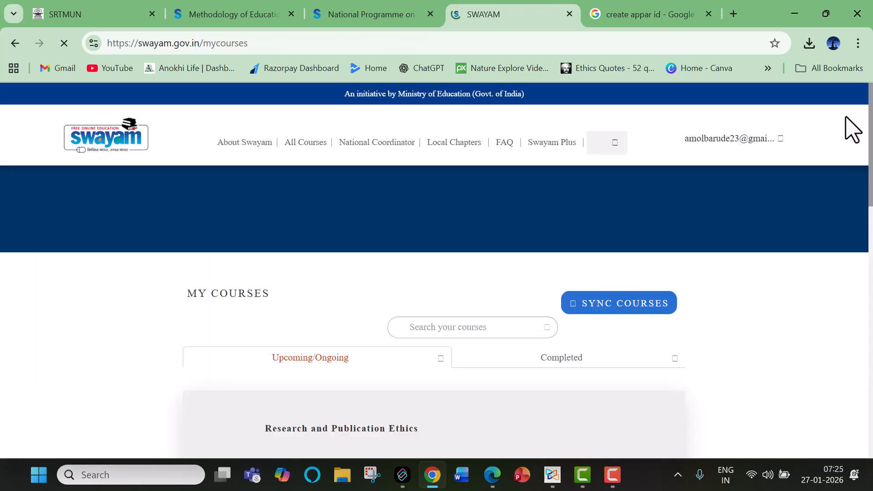
Open the certification exam registration for Educational Technology and ICT and proceed to the exam form's Personal Info page.
{"action": "left_click_drag", "start_coordinate": [869, 146], "coordinate": [858, 344]}
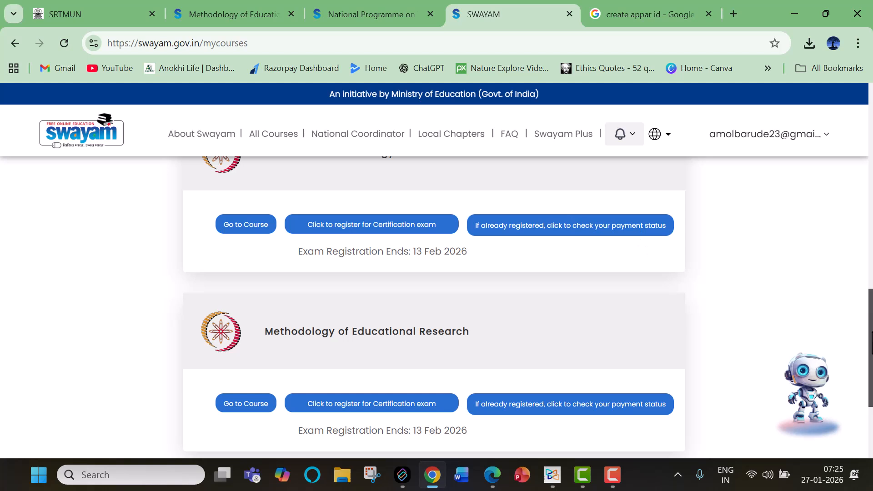
{"action": "left_click_drag", "start_coordinate": [872, 331], "coordinate": [866, 316]}
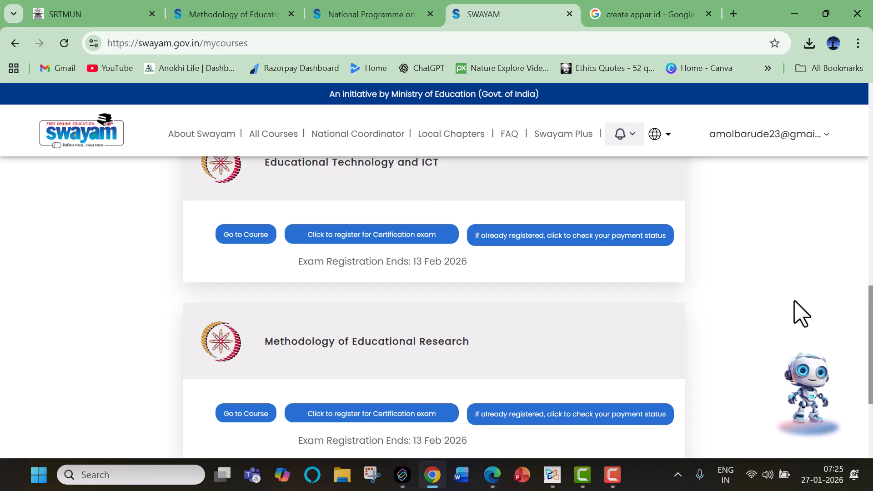
{"action": "left_click", "coordinate": [399, 236]}
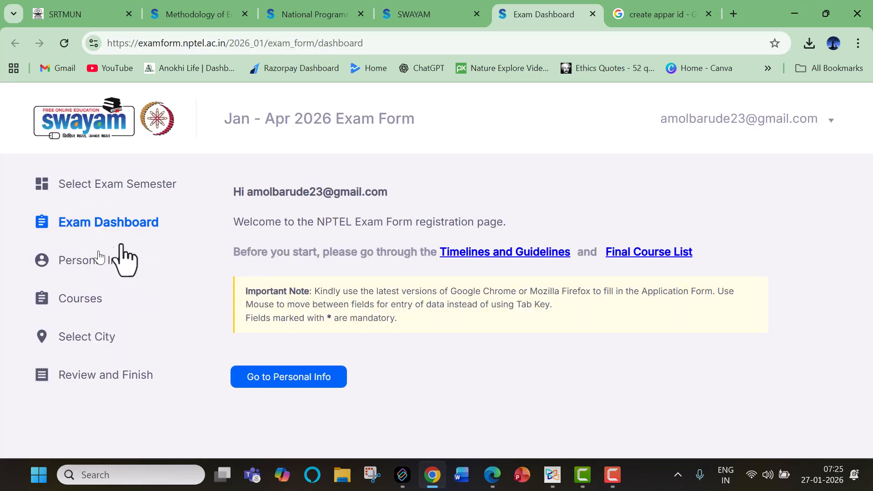
{"action": "left_click", "coordinate": [280, 377]}
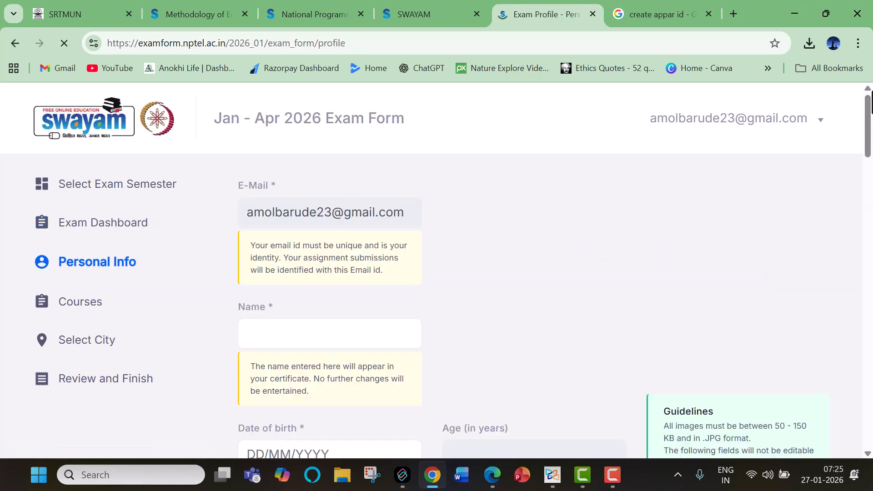
Review the Personal Info form's required fields and file uploads, and return to the open My Courses page.
{"action": "left_click_drag", "start_coordinate": [867, 111], "coordinate": [867, 178]}
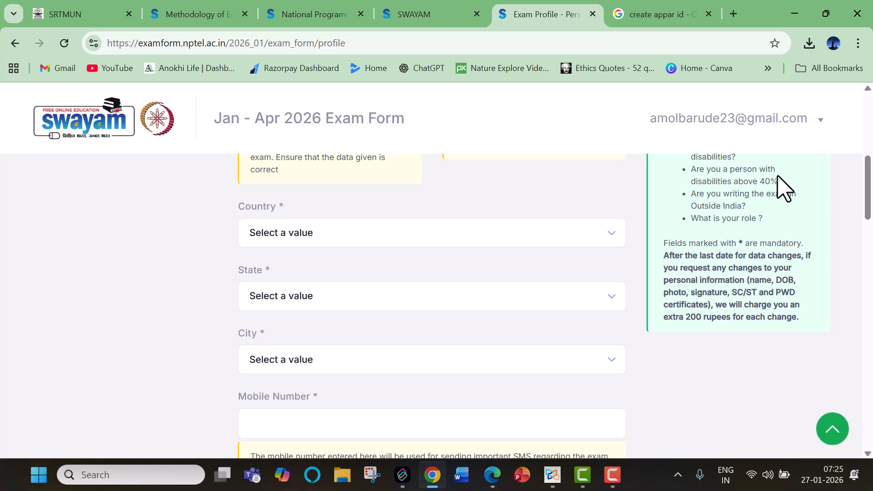
{"action": "left_click_drag", "start_coordinate": [865, 177], "coordinate": [863, 269]}
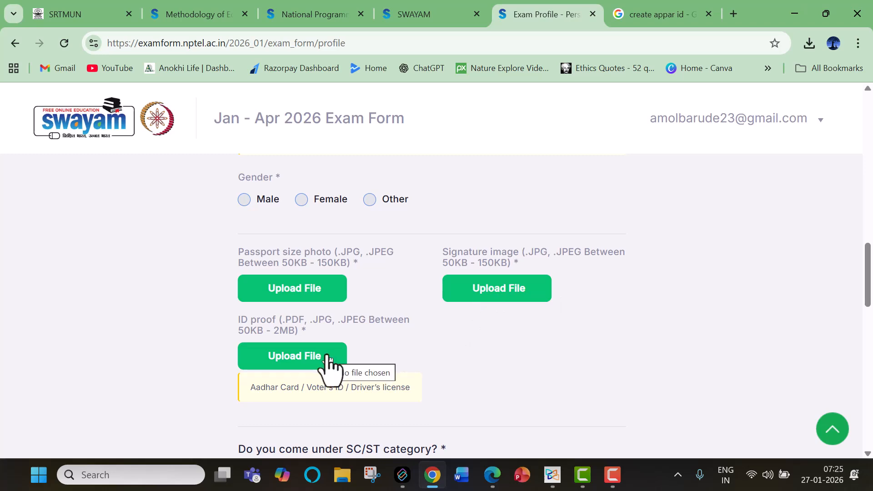
{"action": "left_click_drag", "start_coordinate": [869, 255], "coordinate": [842, 37]}
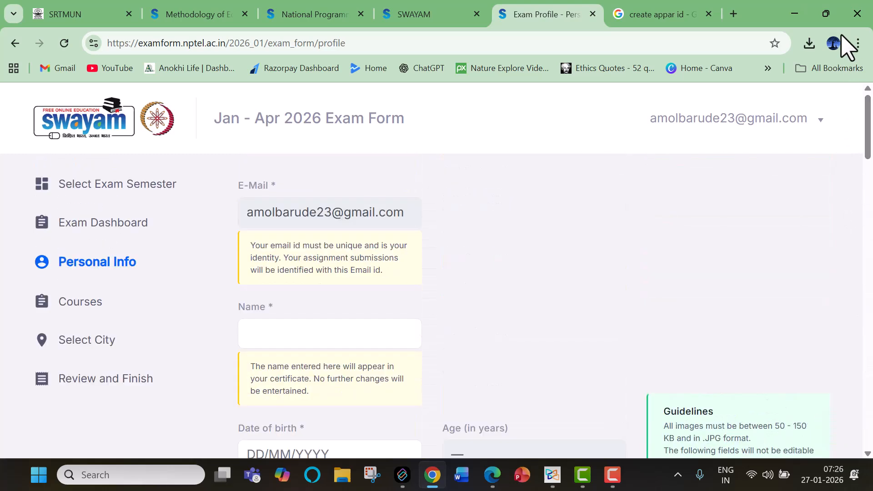
{"action": "left_click", "coordinate": [444, 11]}
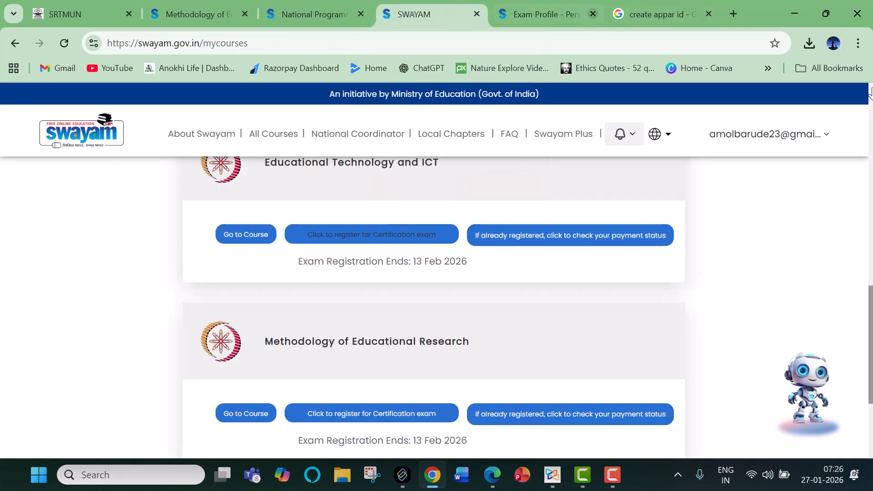